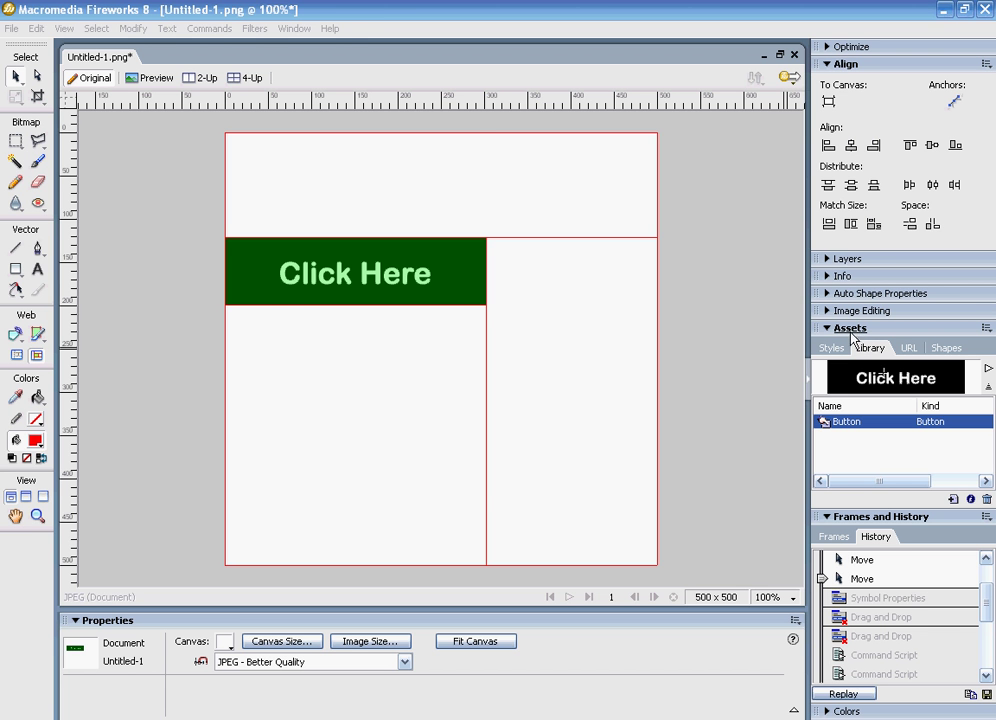
Rename the Library's Button symbol to 'My Black Button' in its symbol properties
left_click(295, 30)
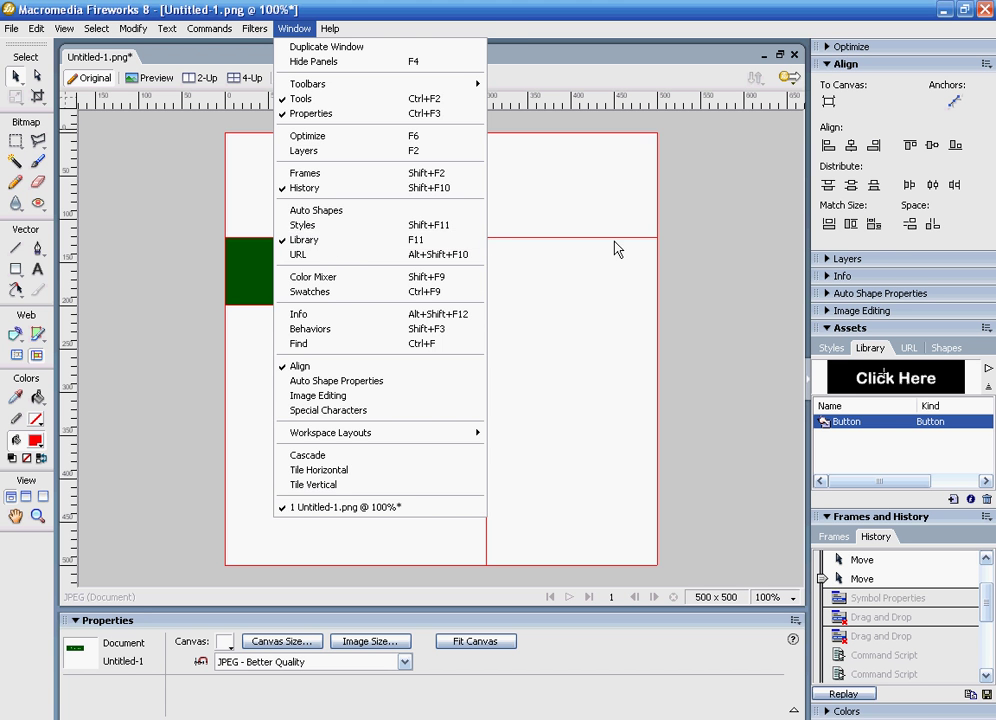
left_click(714, 391)
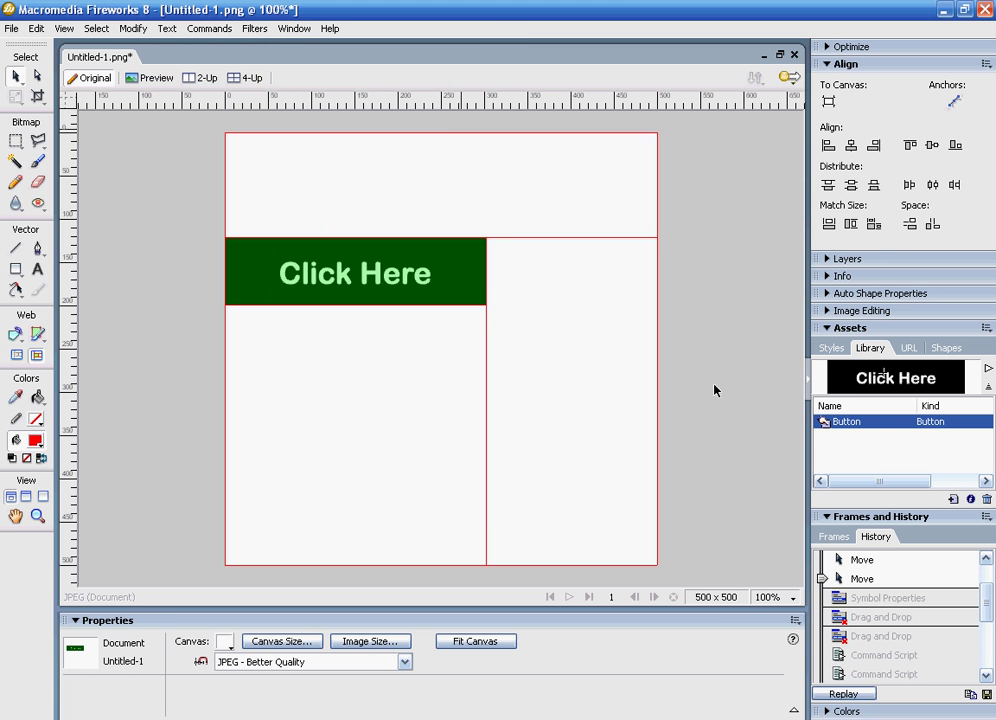
double_click(846, 423)
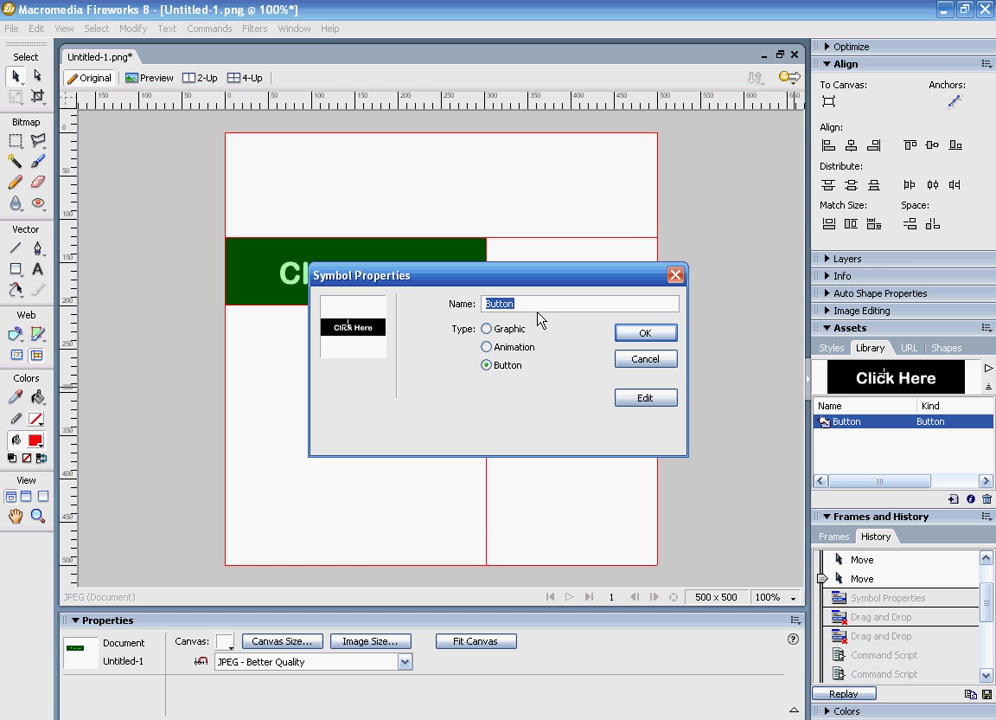
type("My Black Butto")
left_click(645, 333)
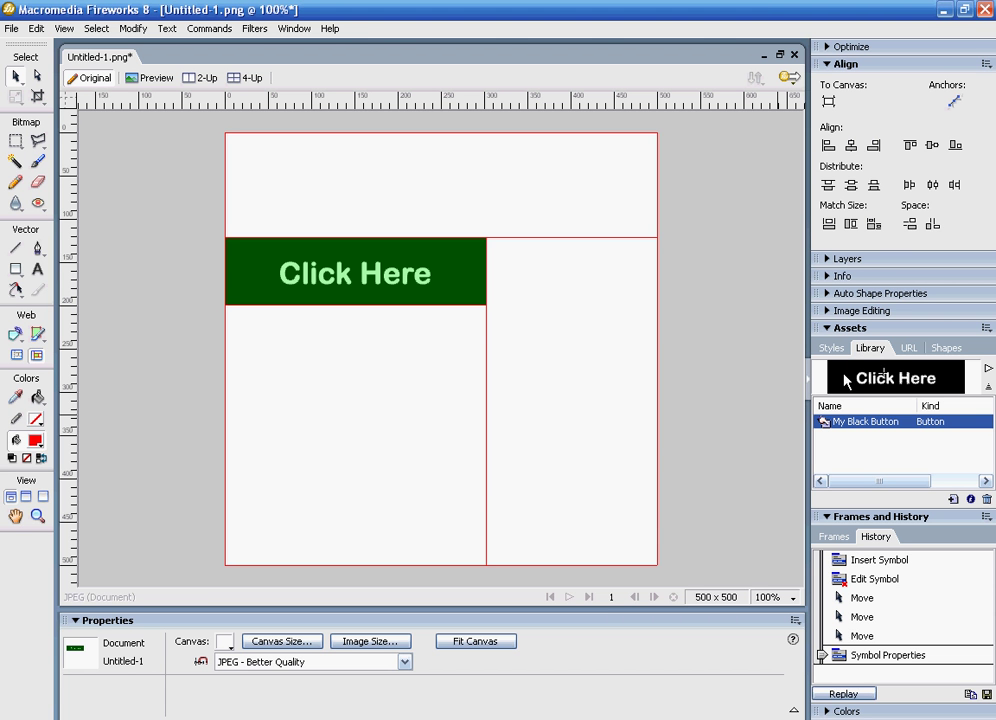
Drag three more Click Here instances from the Library onto the canvas below the first
left_click_drag(848, 382, 369, 362)
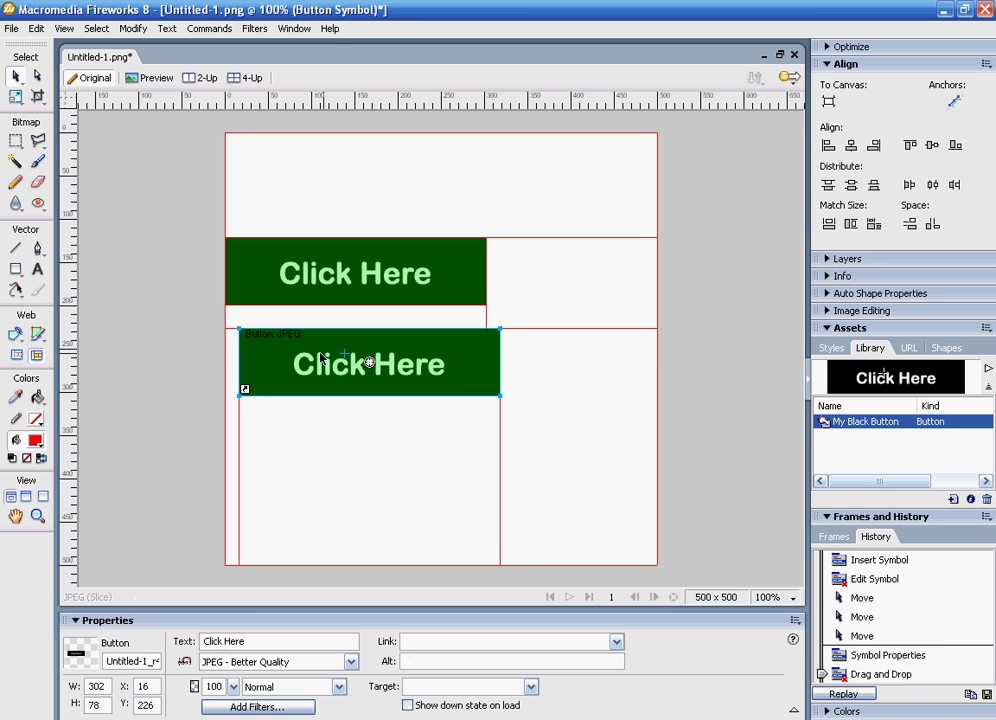
left_click_drag(268, 378, 254, 355)
left_click_drag(832, 378, 434, 427)
left_click_drag(834, 377, 477, 516)
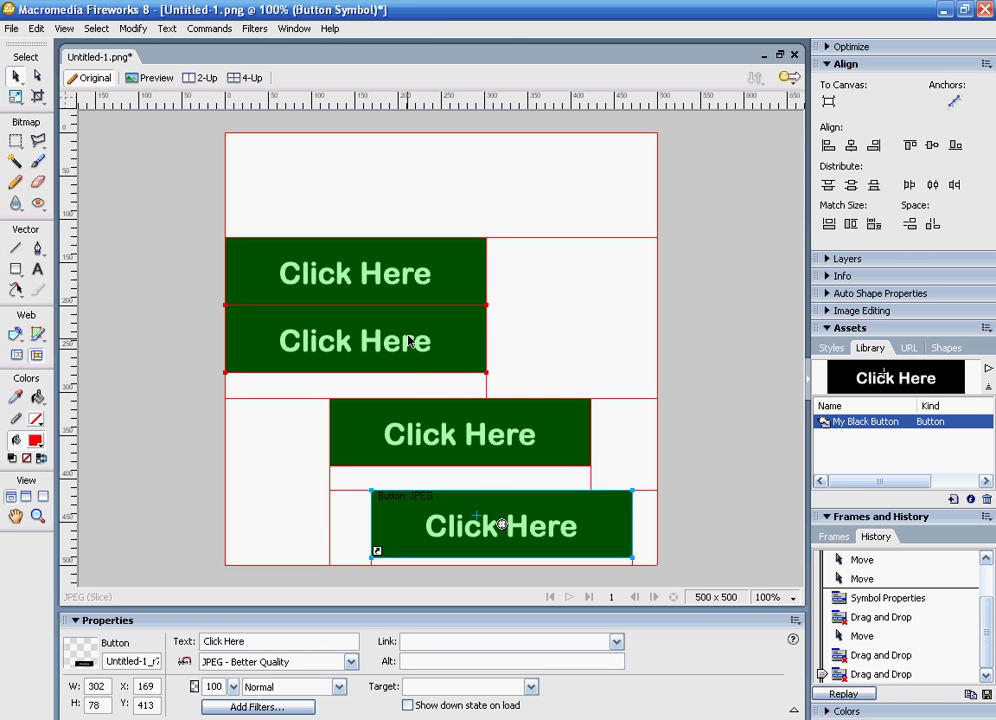
Select all four buttons, apply Align Left and Distribute Top Edge, then deselect
left_click(296, 30)
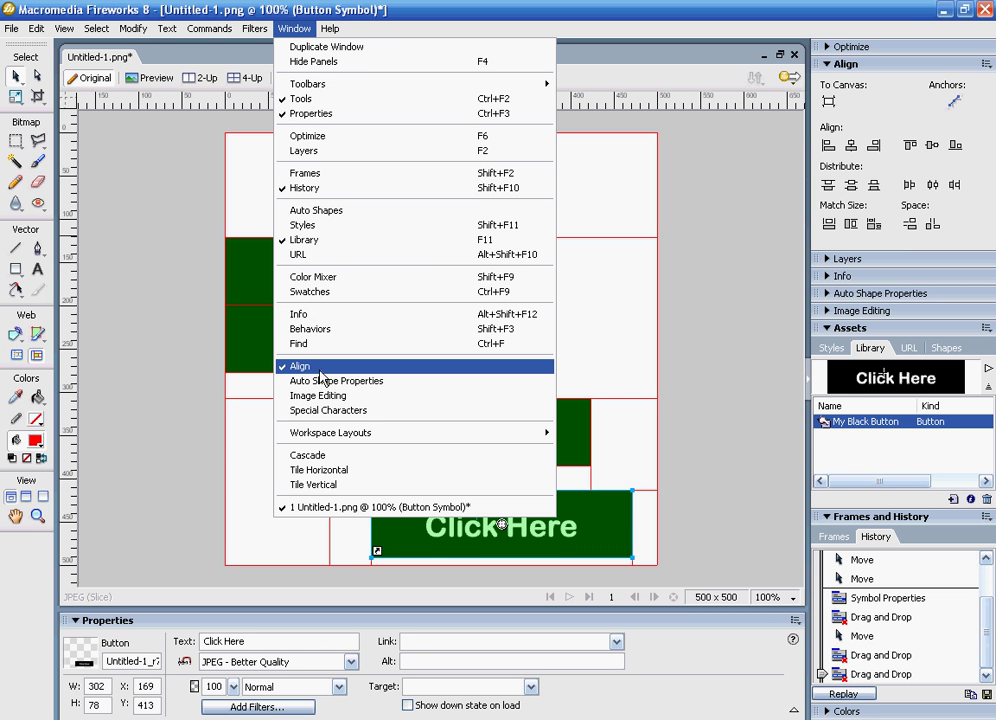
double_click(776, 156)
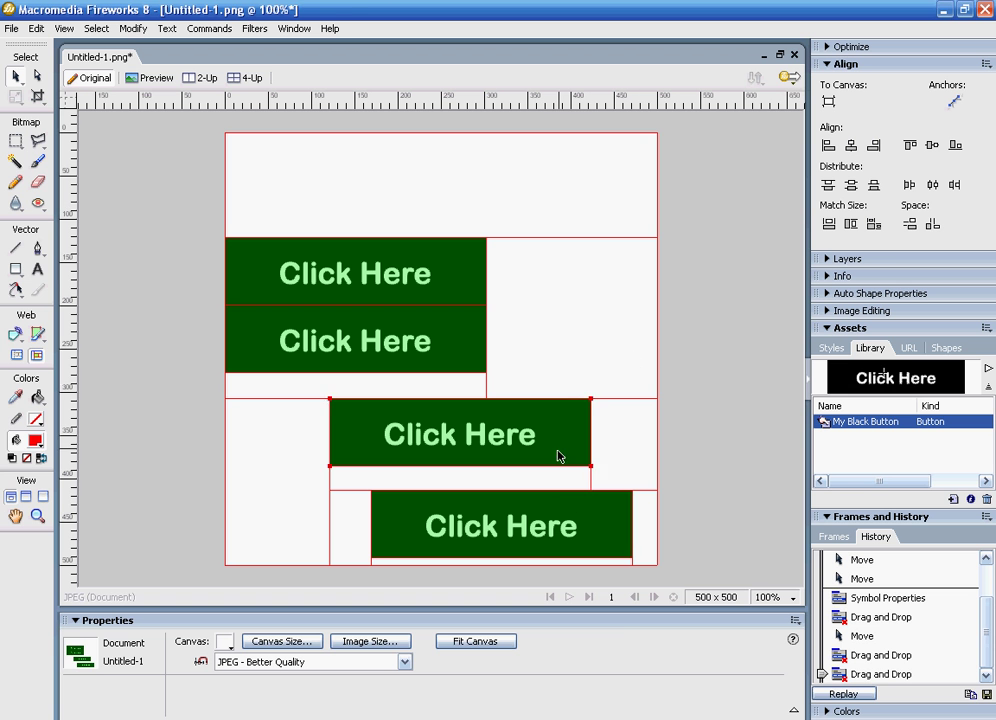
left_click(574, 520)
left_click(534, 411, "shift")
left_click(465, 360, "shift")
left_click(450, 277, "shift")
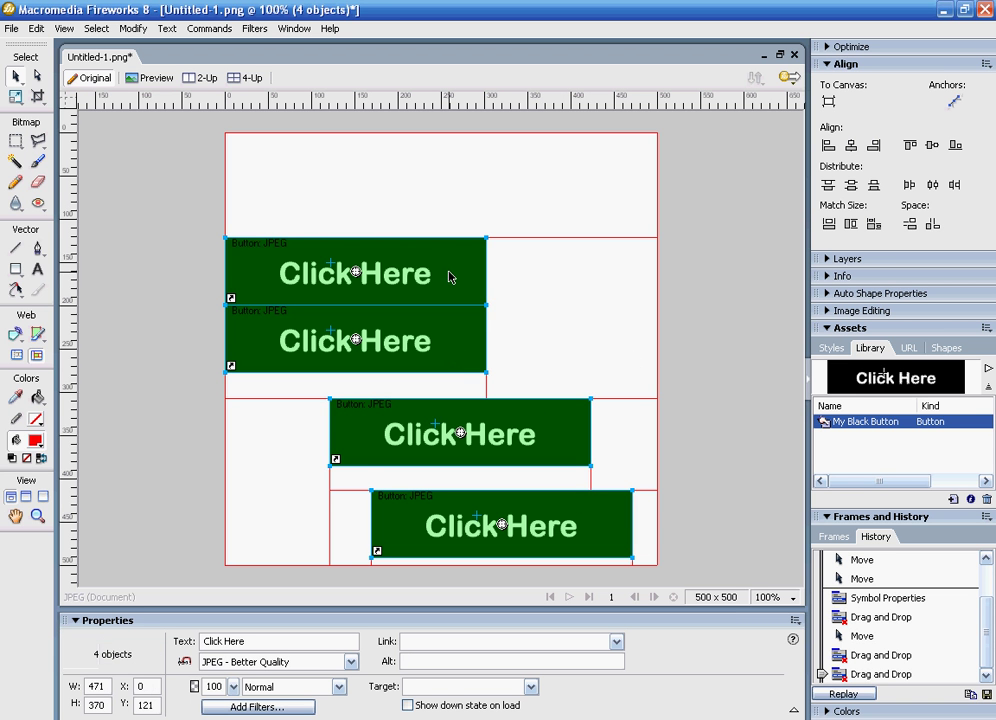
left_click(828, 145)
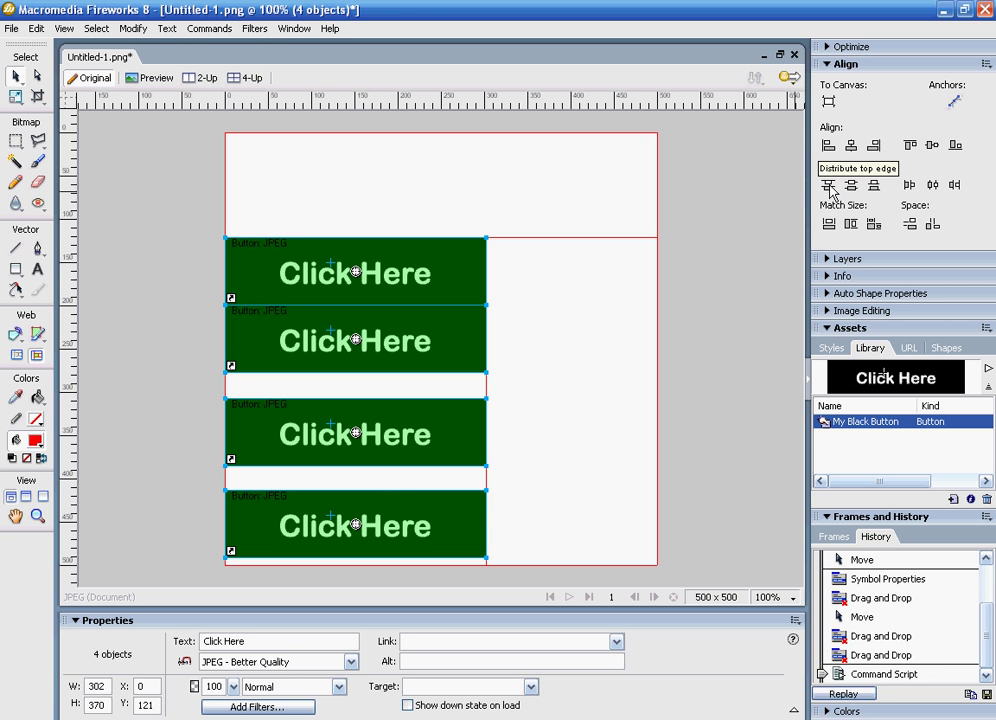
left_click(829, 187)
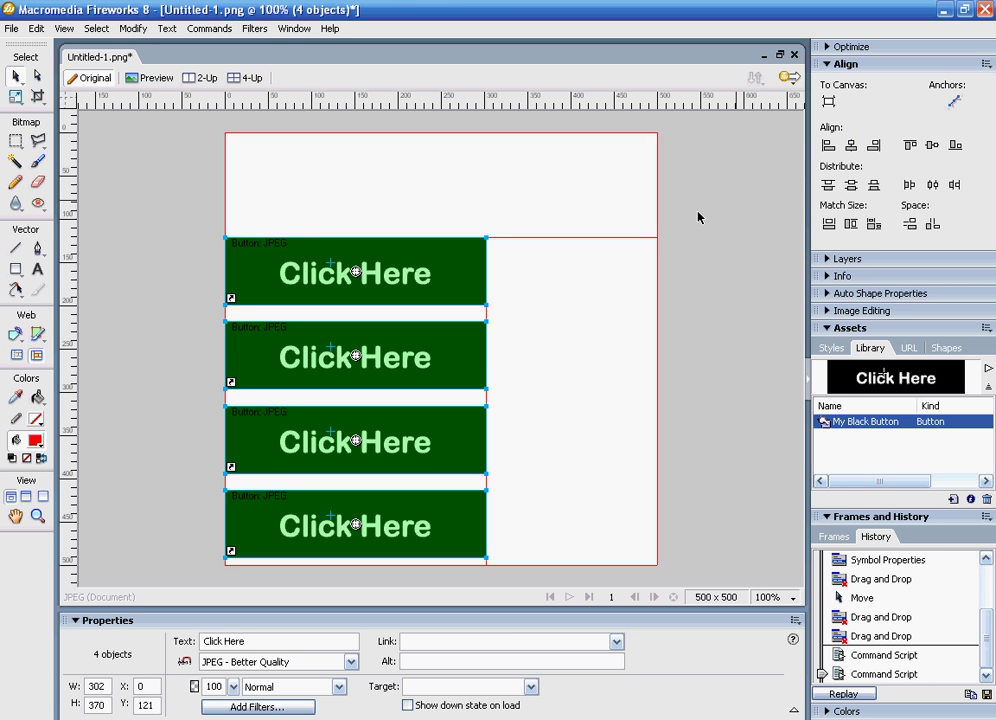
left_click(594, 352)
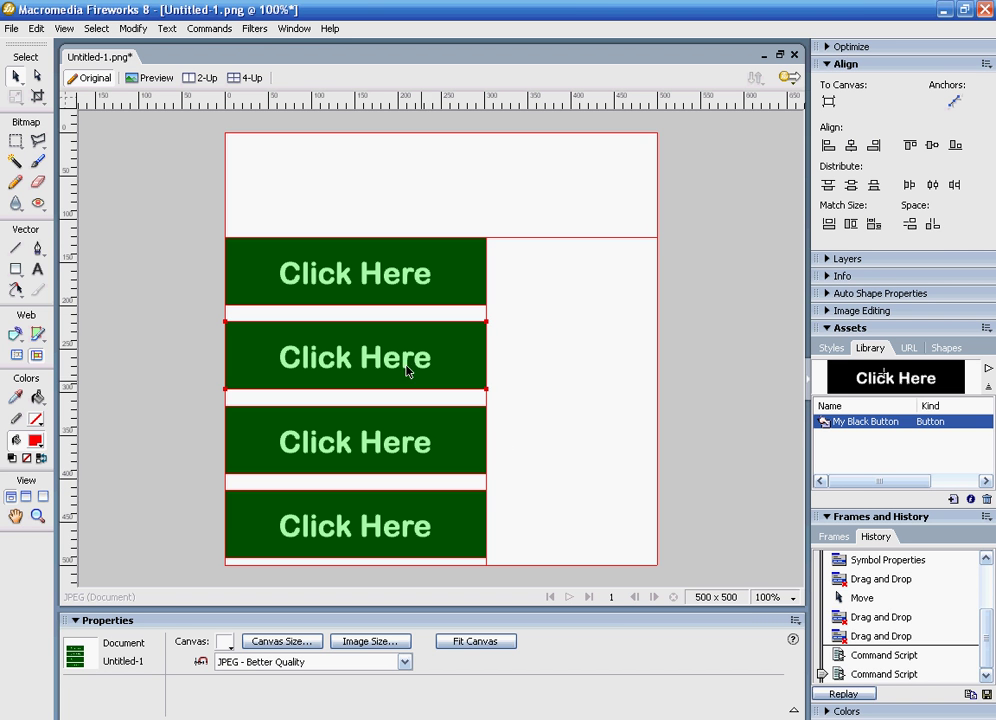
Relabel the second and third buttons 'Buy This' and 'Look Here'
left_click(367, 358)
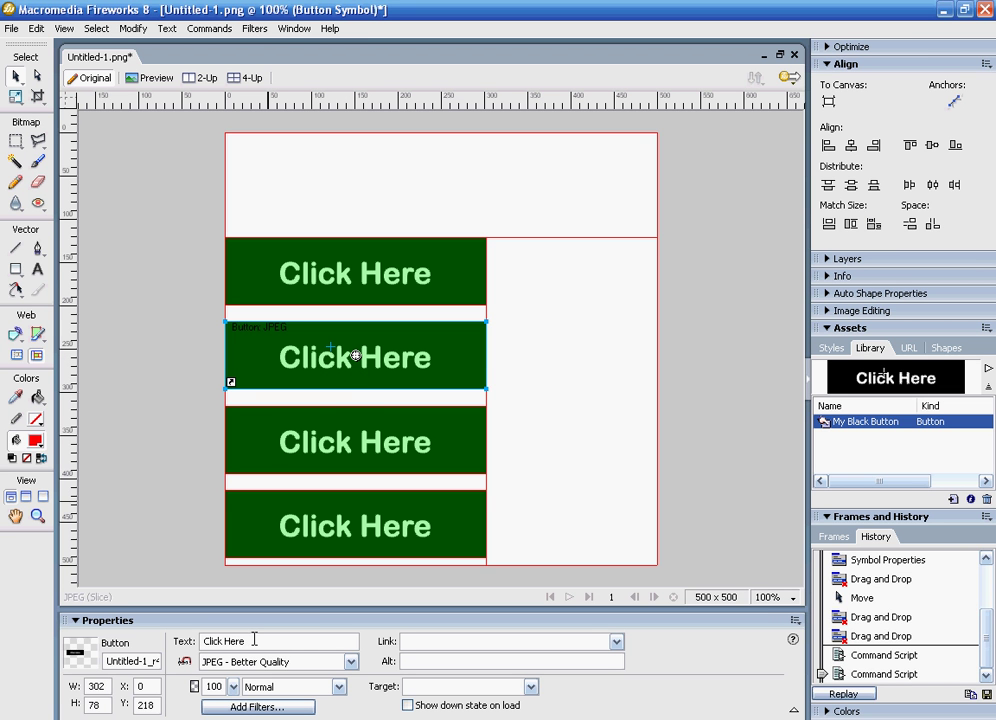
left_click_drag(255, 641, 204, 643)
type("Buy This")
left_click(258, 448)
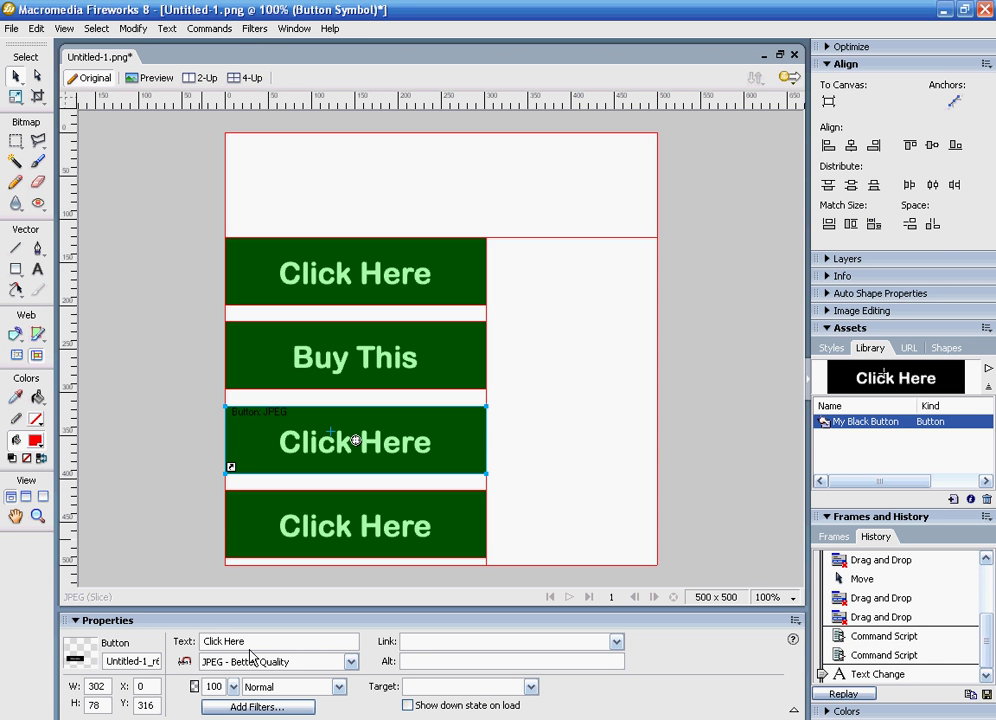
left_click_drag(251, 641, 147, 645)
type("Look Here")
Relabel the fourth button 'More Info', then reselect the Click Here button
left_click(267, 528)
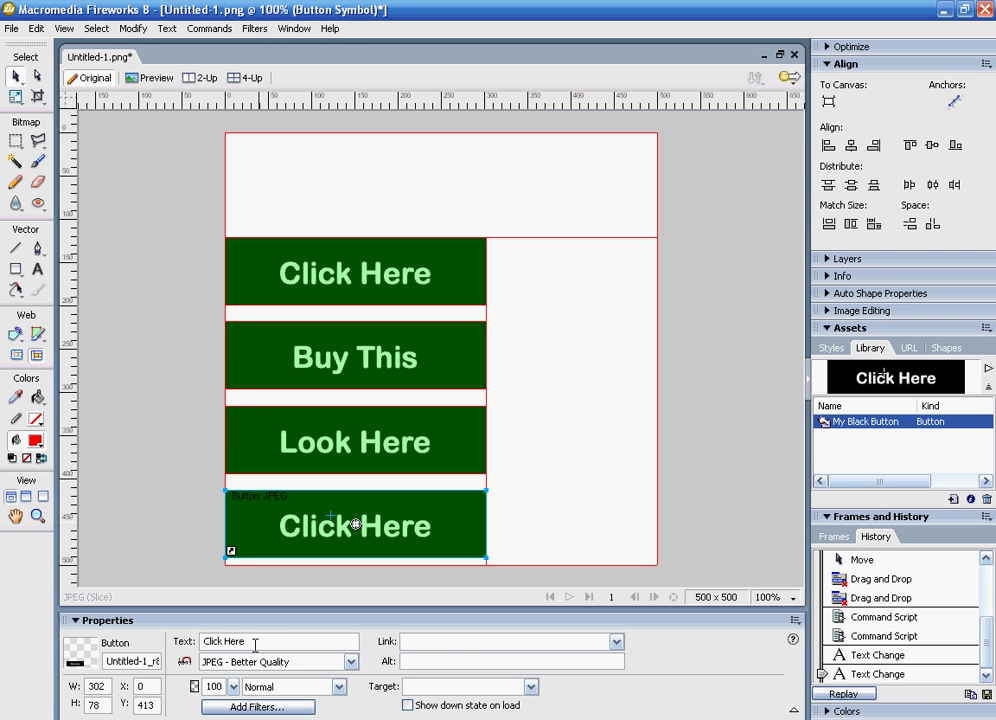
left_click_drag(251, 641, 183, 648)
type("Moer")
key("BackSpace")
key("BackSpace")
type("re Info")
left_click(251, 462)
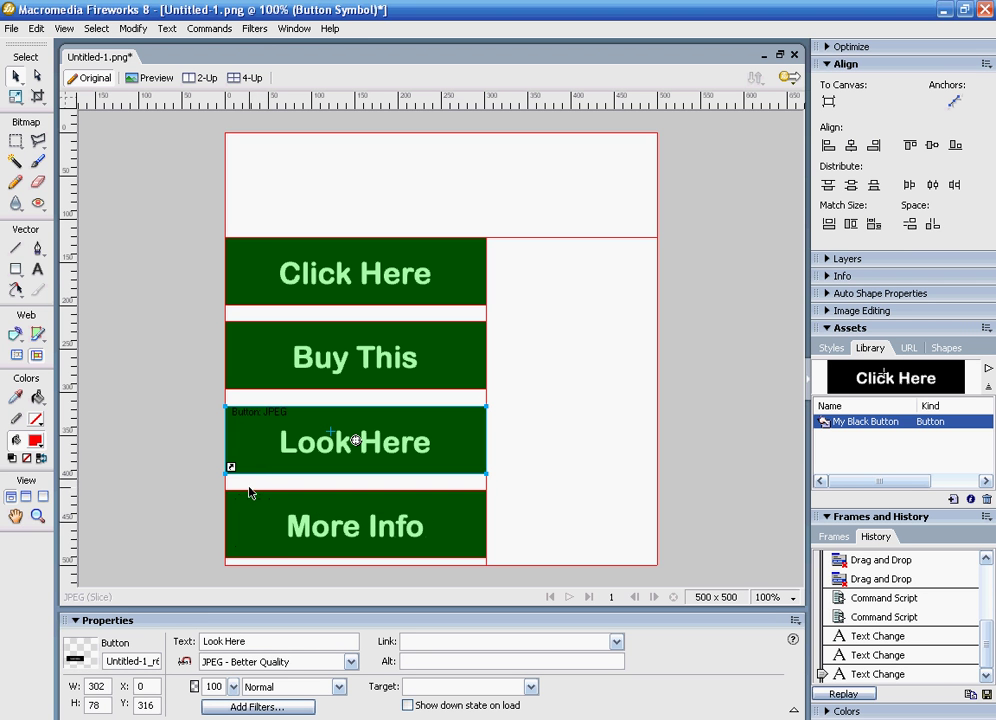
left_click(260, 514)
left_click(260, 462)
left_click(268, 295)
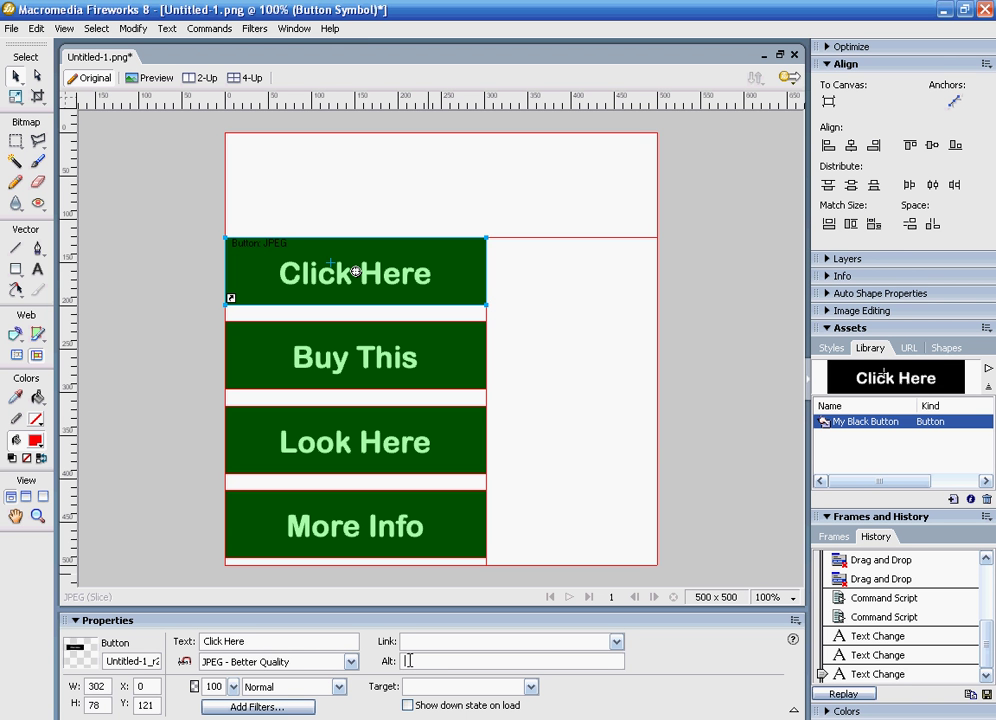
Give the Click Here button alt text inviting visitors to find out more
type("V")
key("BackSpace")
type("Click here to find out more")
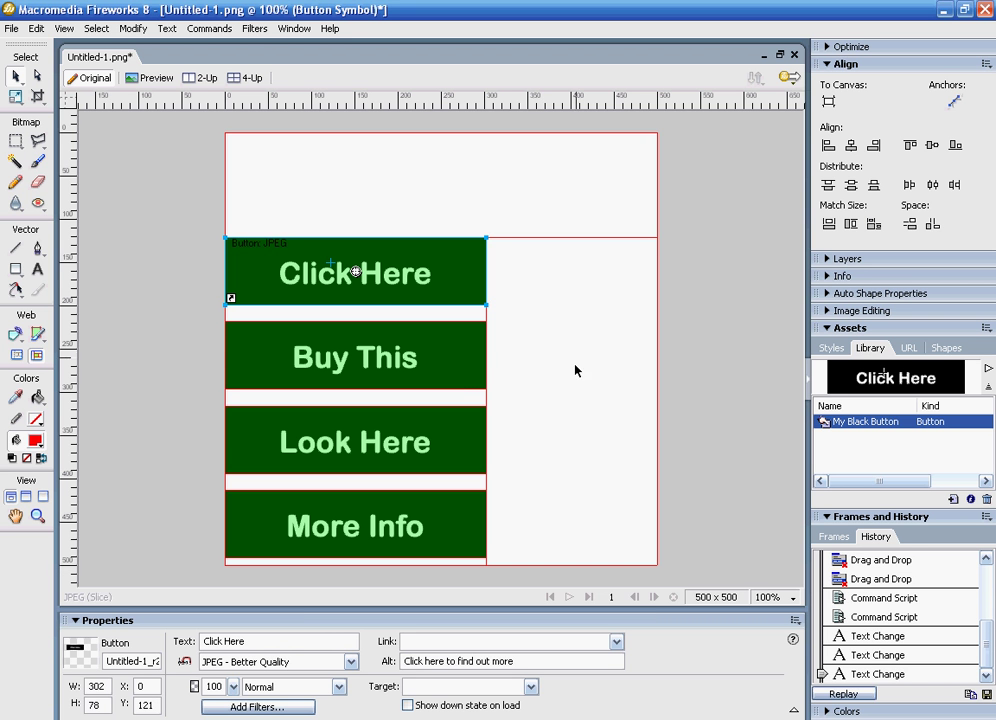
left_click(469, 362)
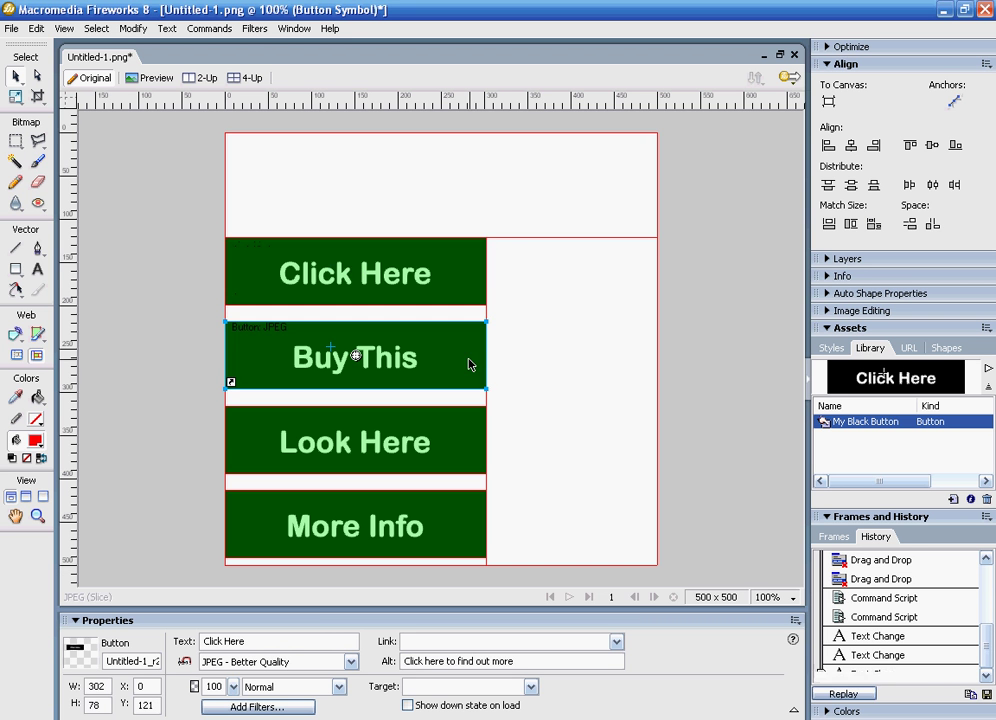
Give the Buy This button the alt text 'buy this if you want to'
left_click(458, 659)
type("buy this if you want to")
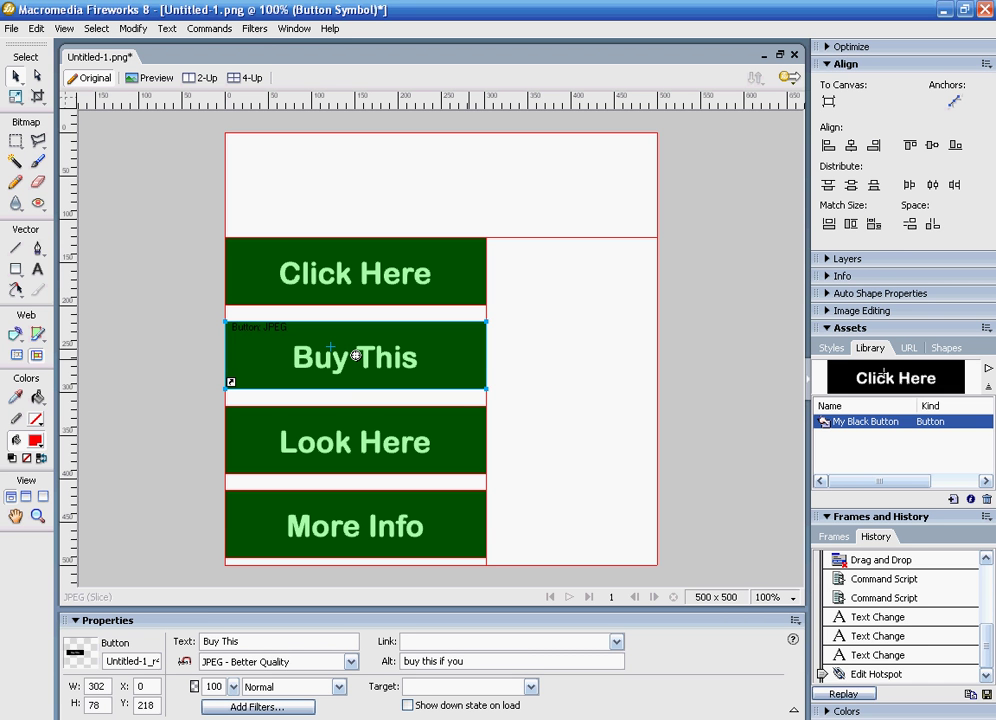
left_click(445, 287)
left_click(452, 370)
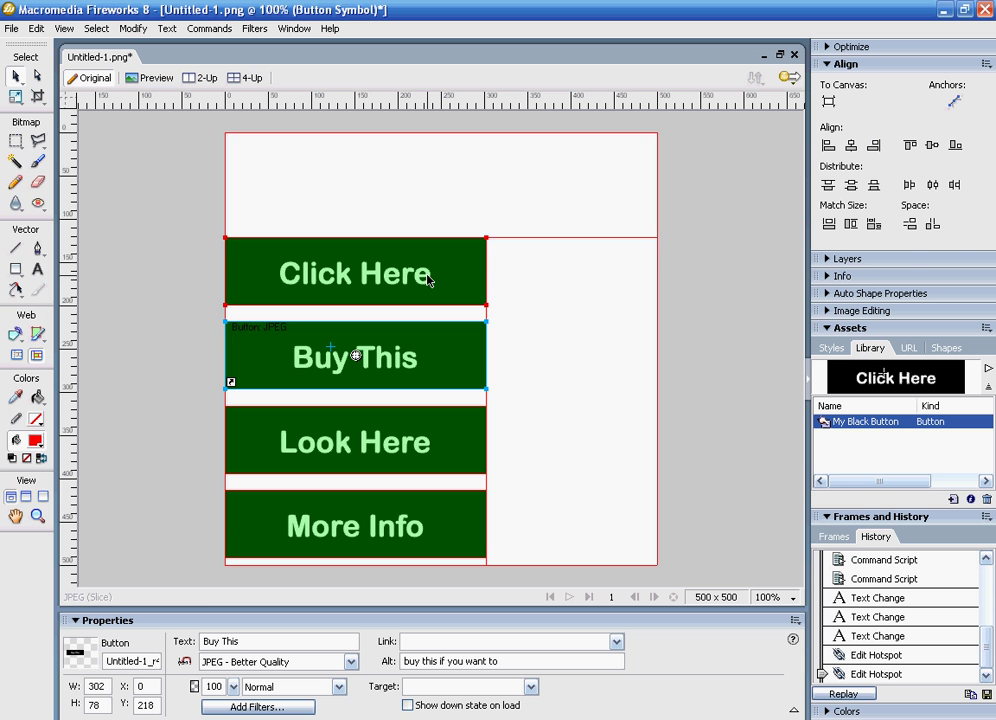
left_click(155, 78)
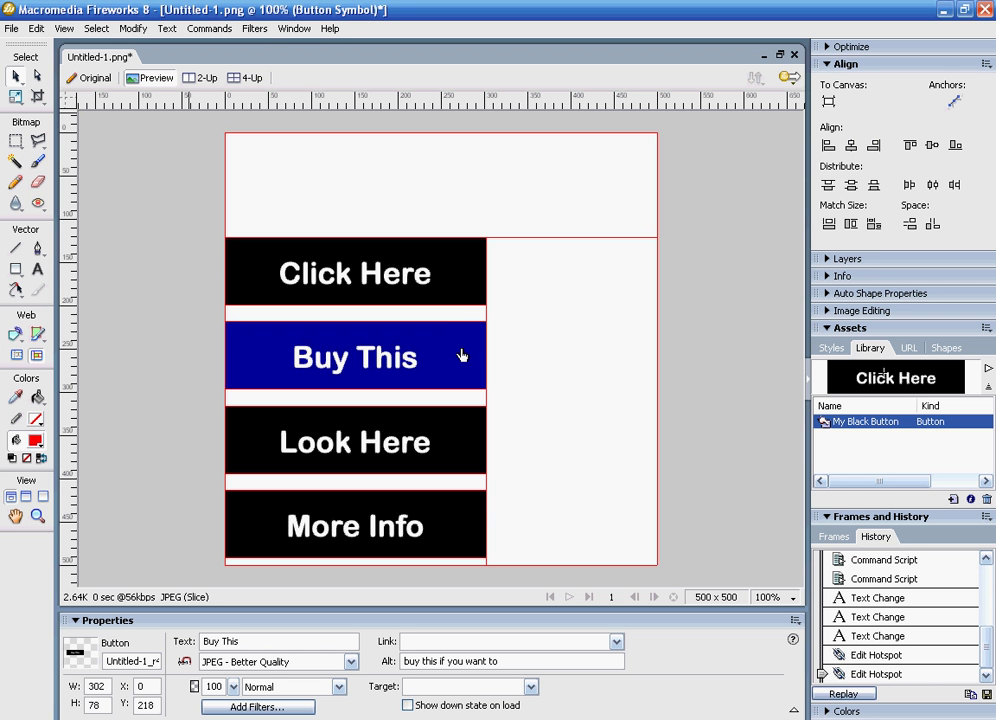
left_click(95, 79)
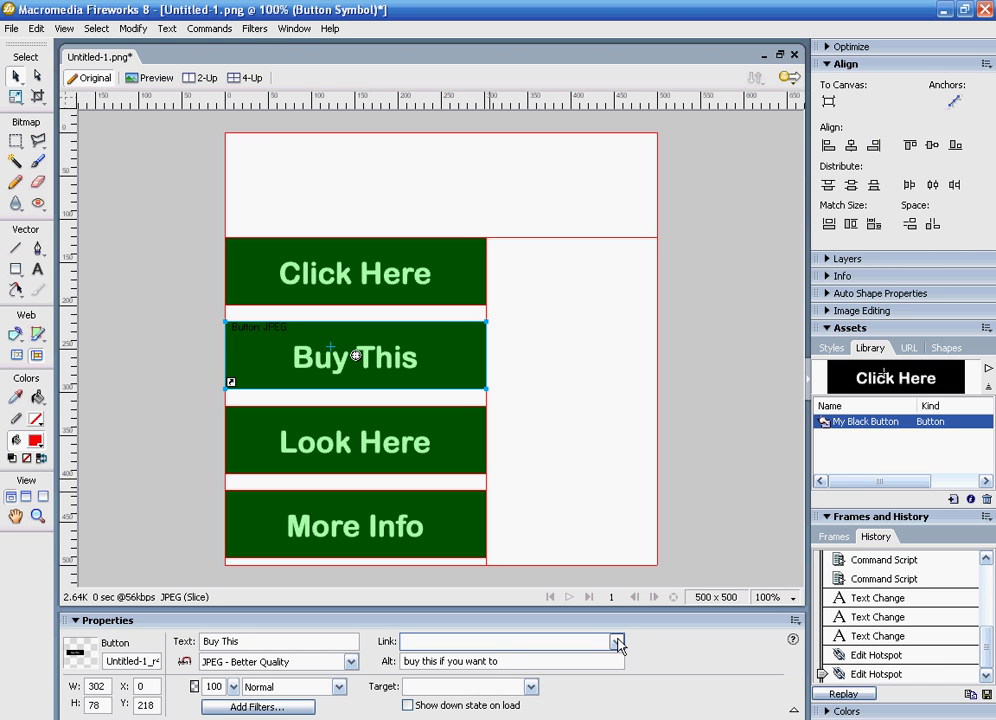
left_click(453, 289)
left_click(616, 641)
left_click(487, 641)
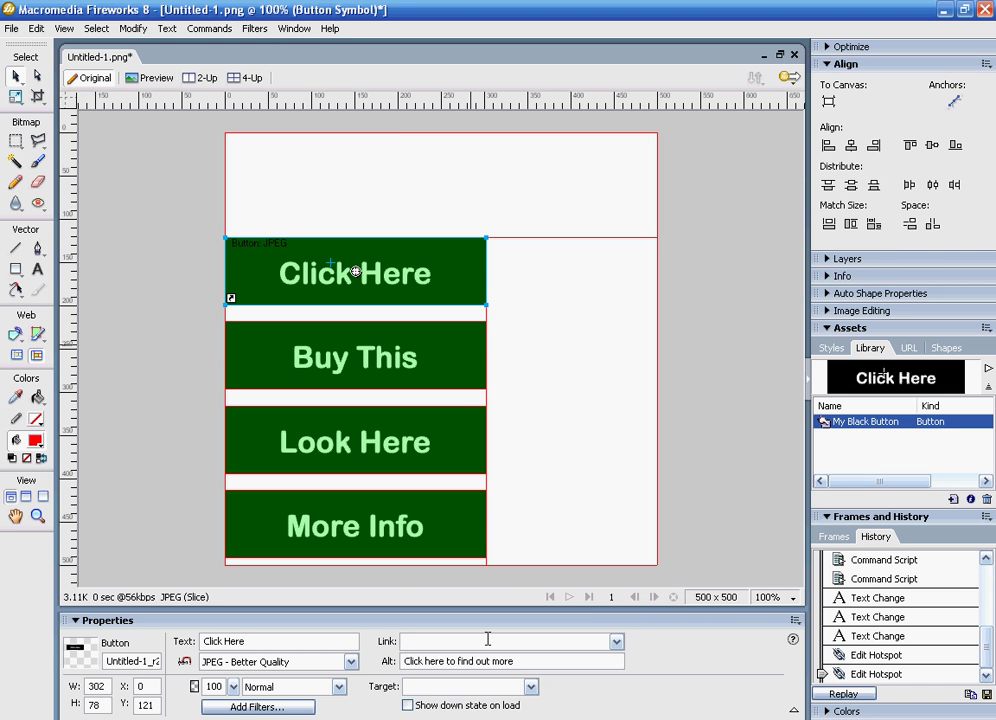
In the My Black Button symbol, fill the Up-state rectangle with #00FF00
double_click(447, 371)
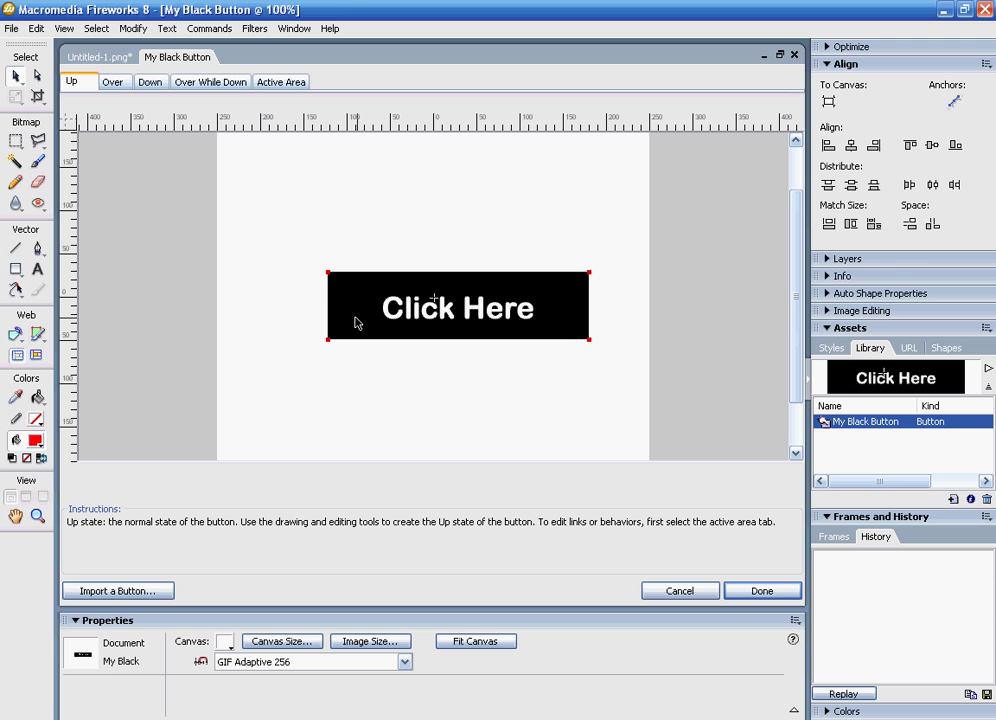
left_click(298, 433)
left_click(351, 299)
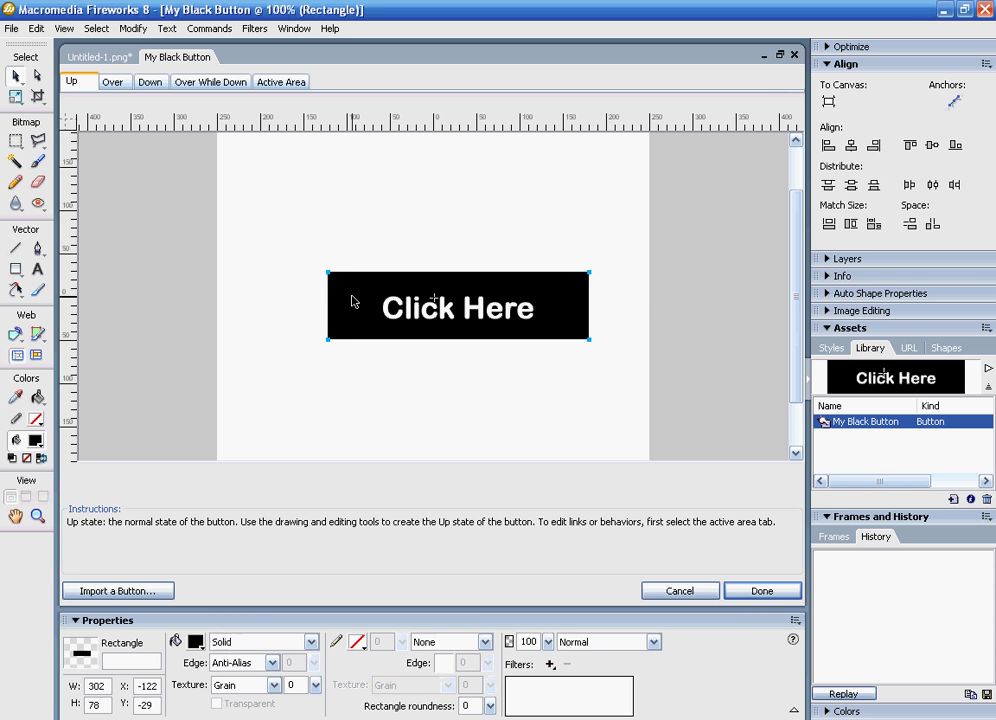
left_click(195, 639)
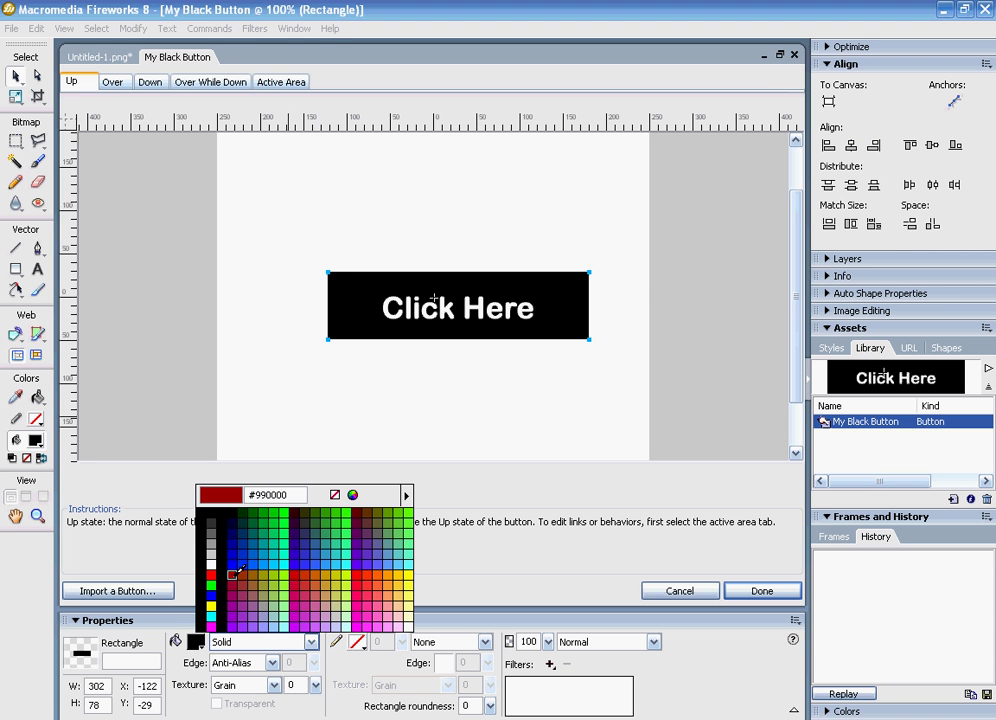
left_click(285, 507)
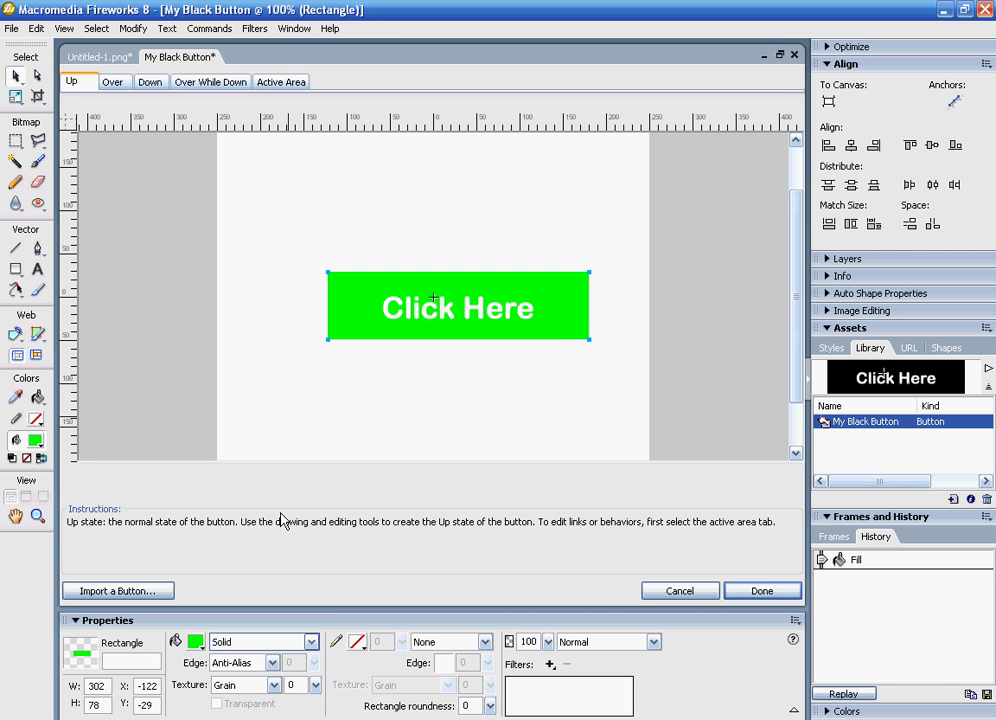
Return to the document, preview the buttons, and undo the green symbol fill in History
left_click(761, 591)
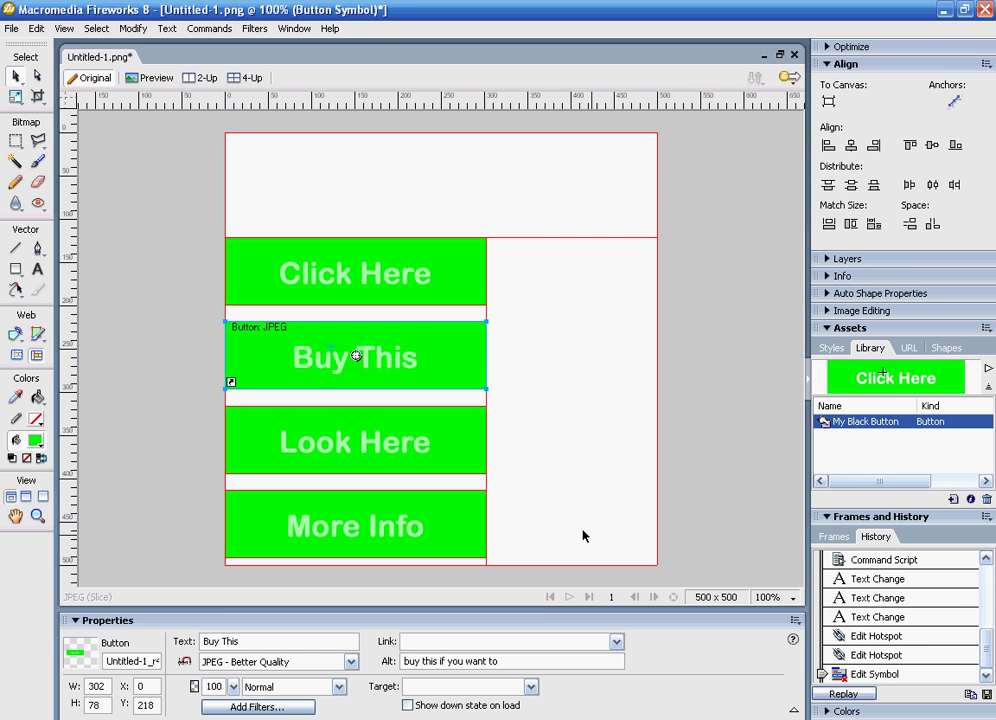
left_click(150, 80)
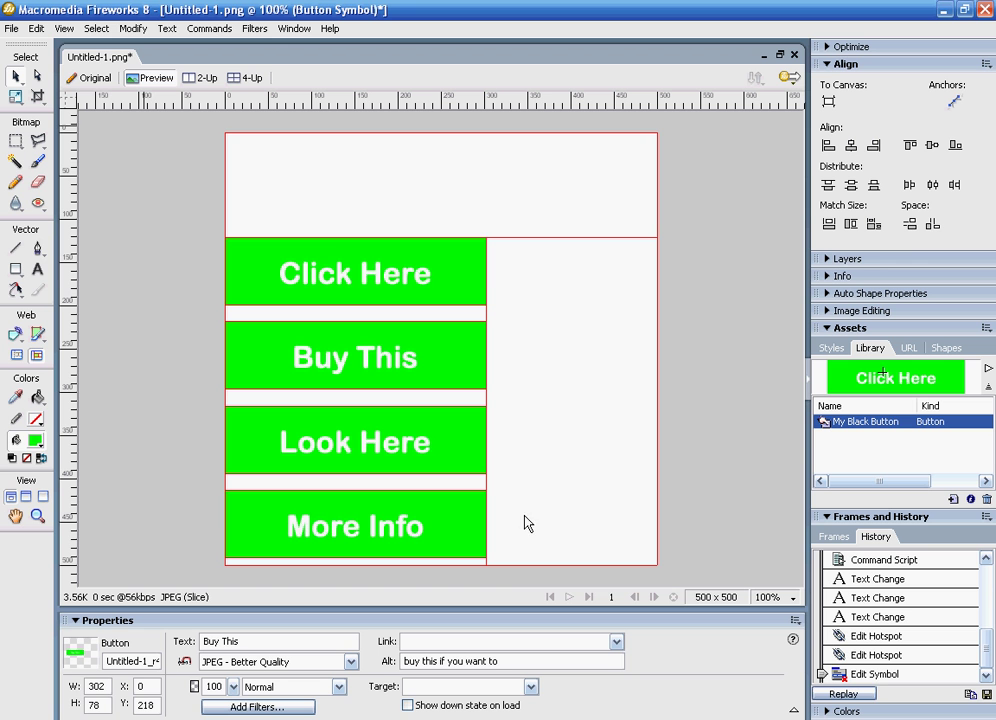
left_click(90, 78)
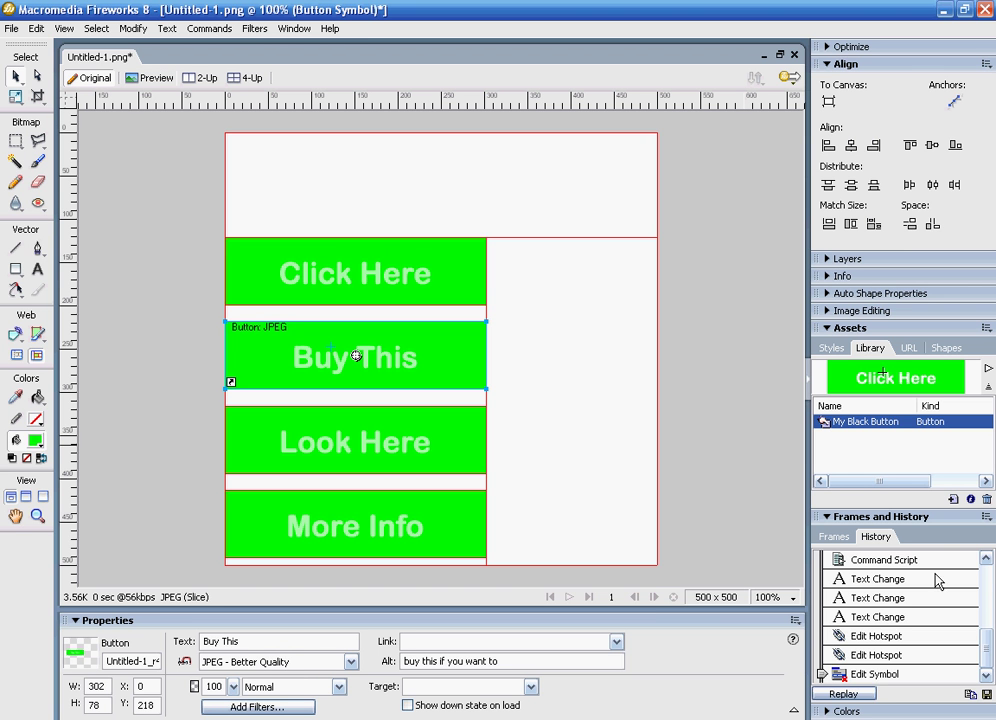
left_click_drag(821, 671, 822, 656)
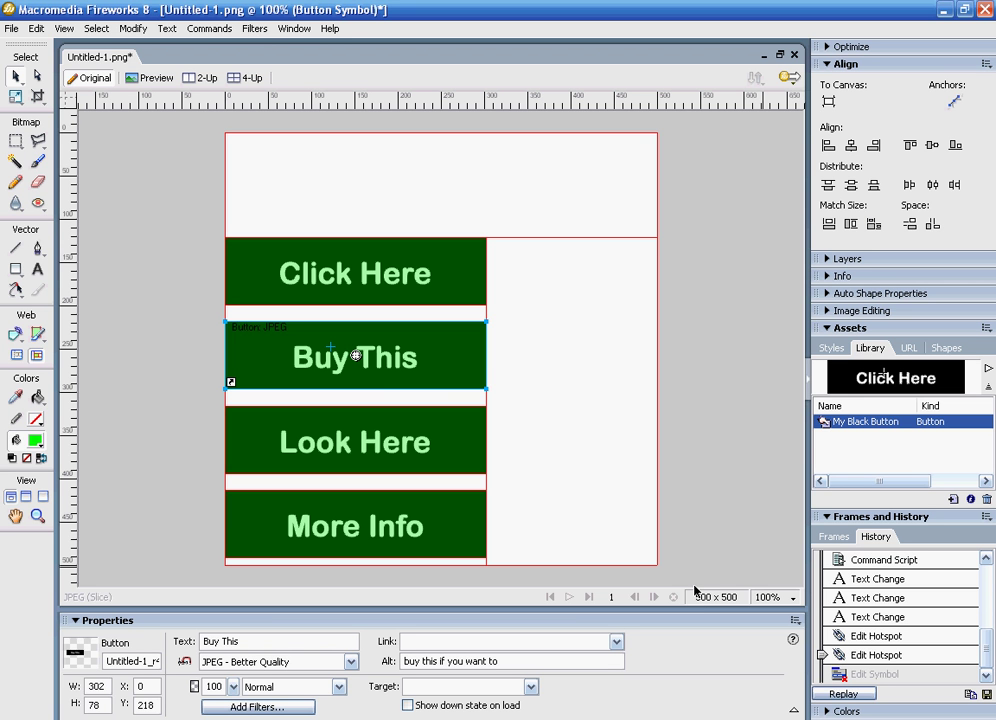
Create a new 500 x 500 document
left_click(12, 30)
left_click(18, 44)
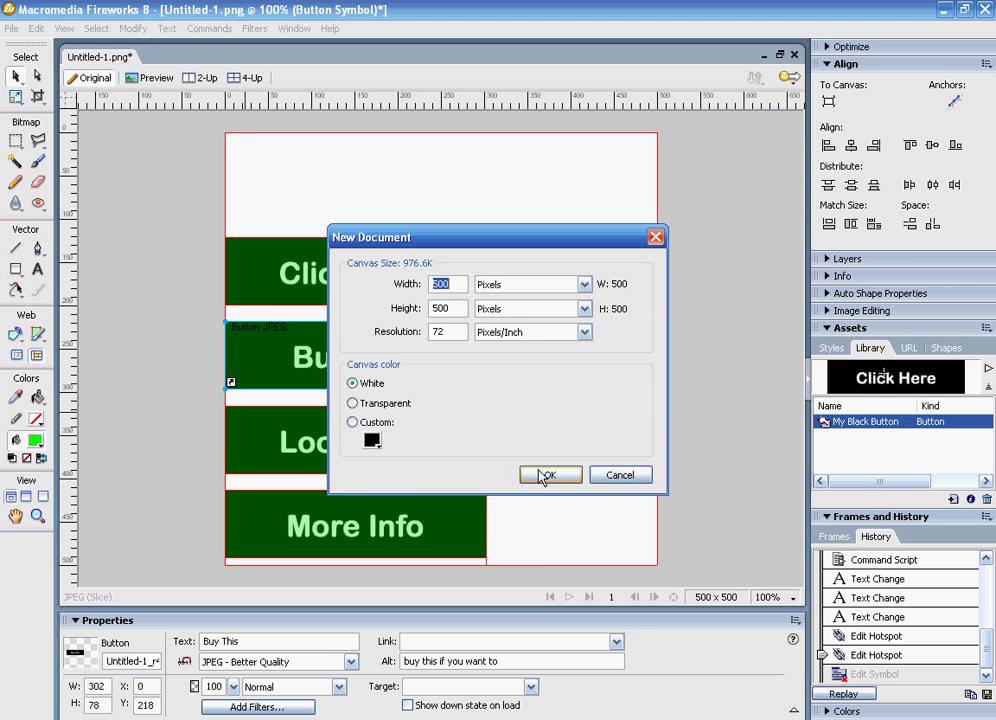
left_click(543, 474)
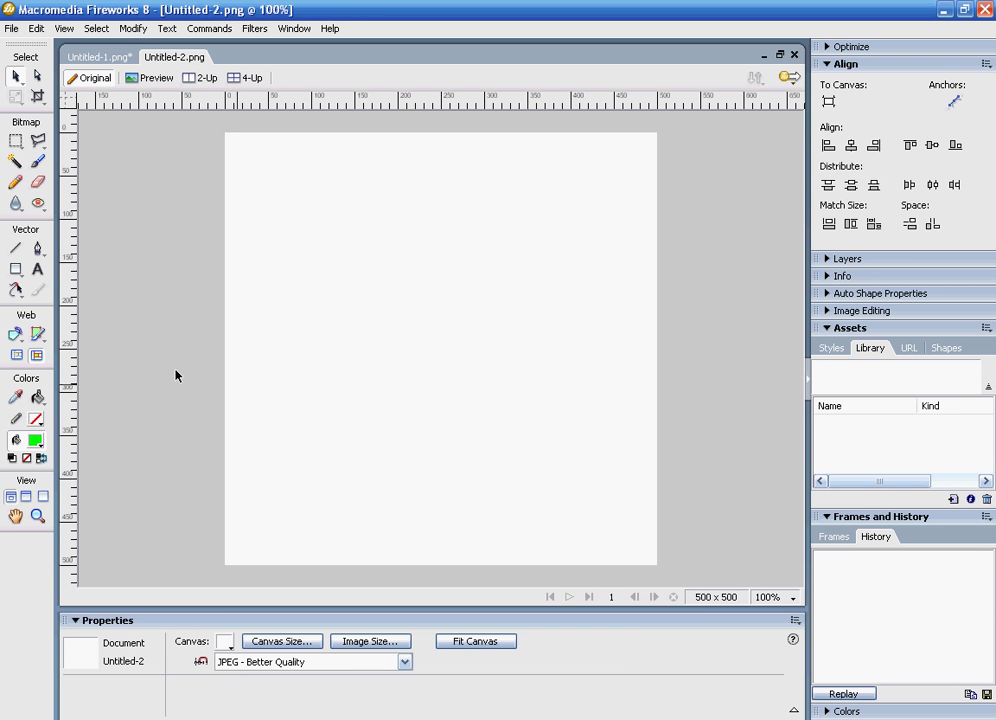
Draw a green star near the canvas's upper left with the Star tool
left_click(14, 271)
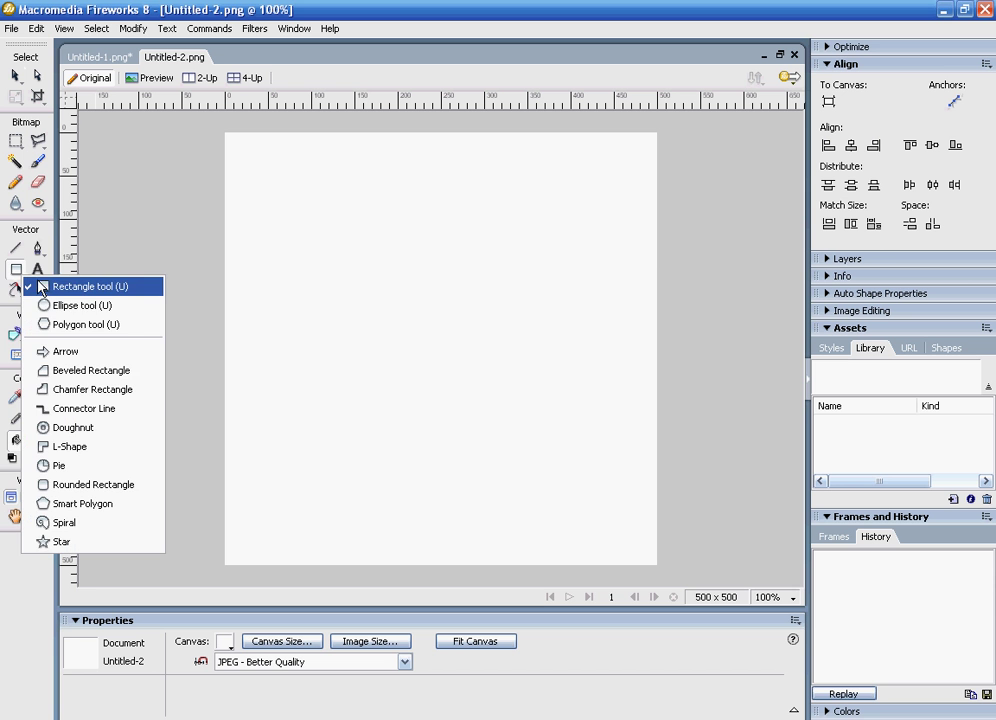
left_click(62, 542)
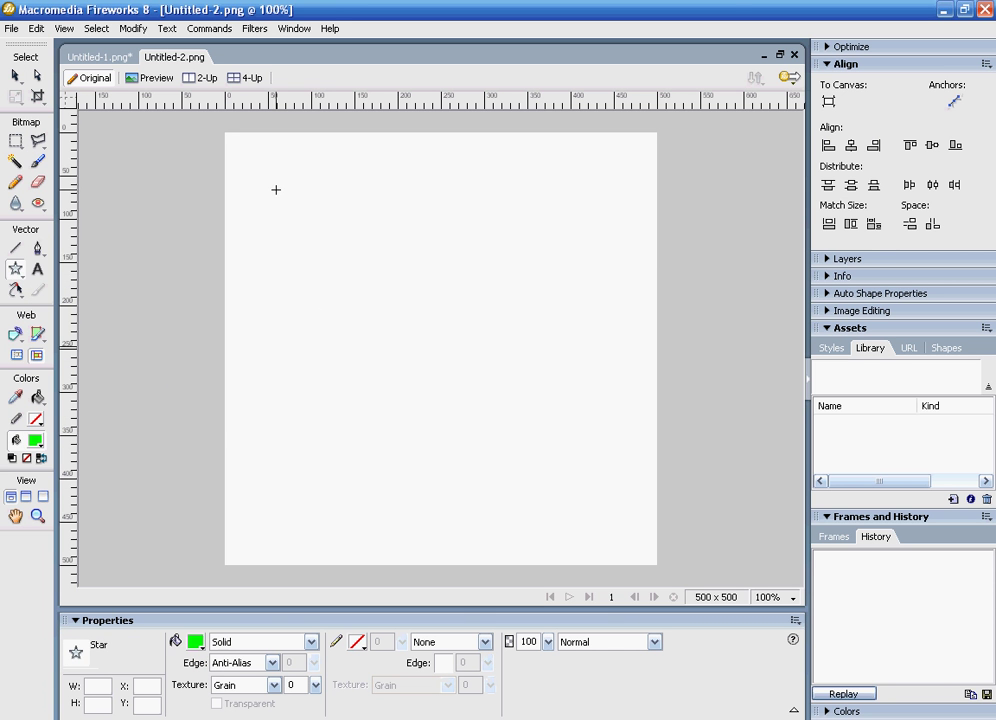
left_click_drag(296, 227, 338, 253)
key("v")
left_click(327, 285)
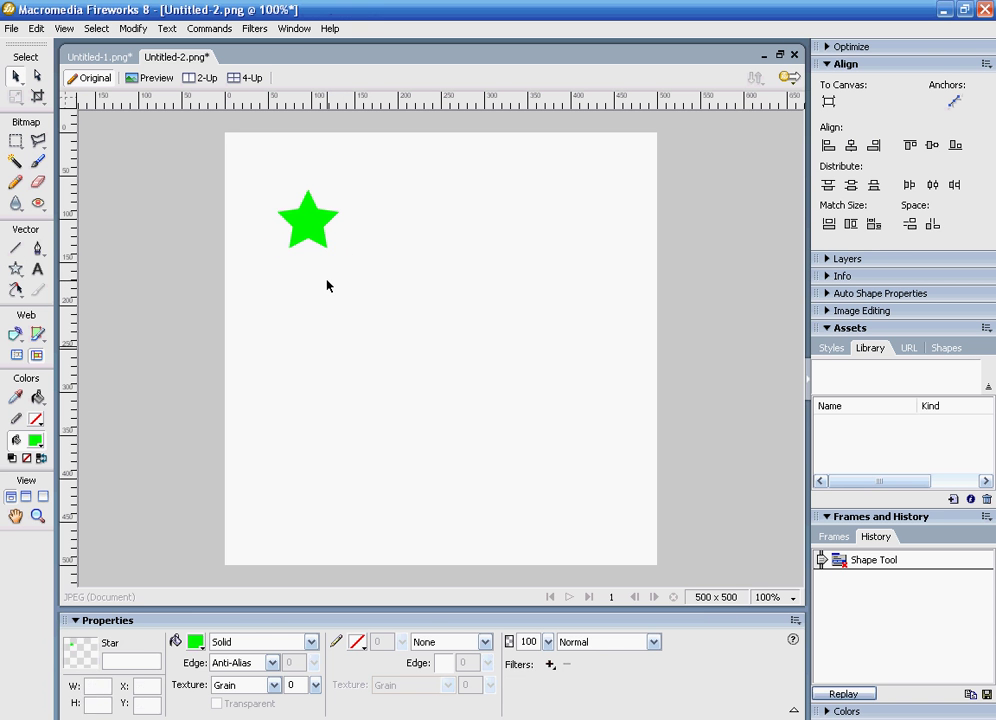
Add 'My Star' text under the star in black at size 24, then select it
left_click(37, 269)
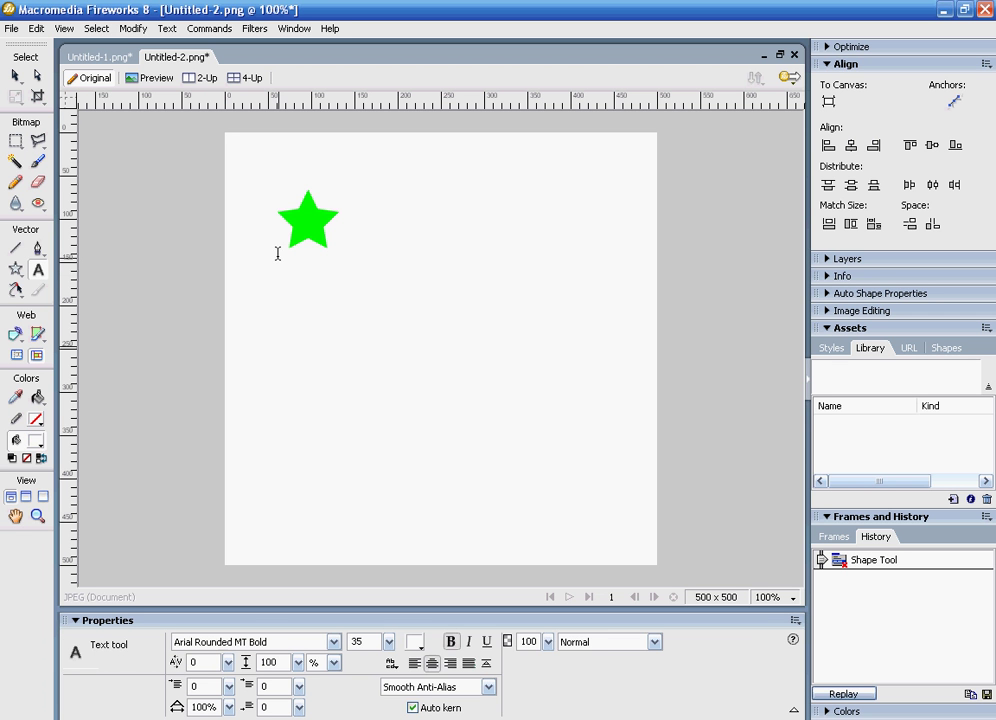
left_click_drag(278, 256, 338, 272)
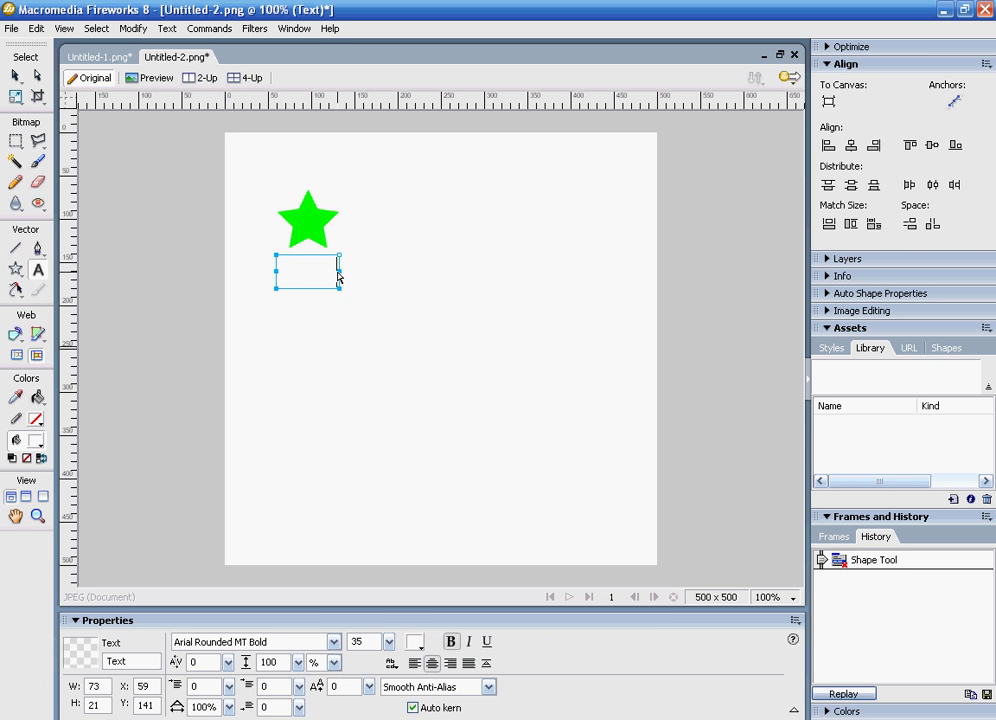
key("Return")
key("Return")
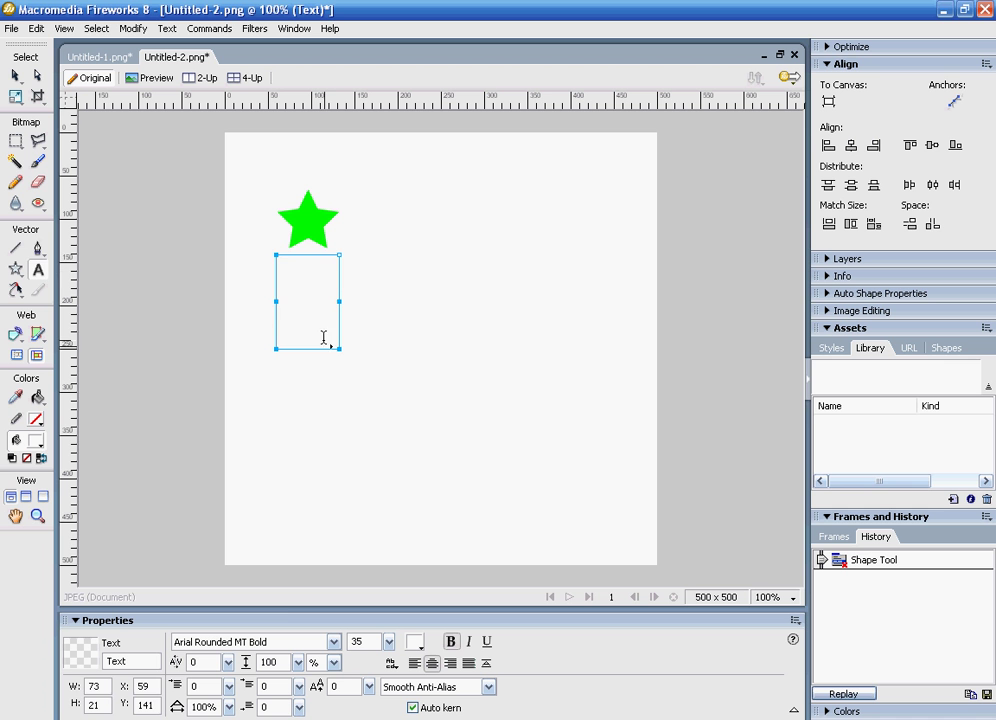
key("ctrl+a")
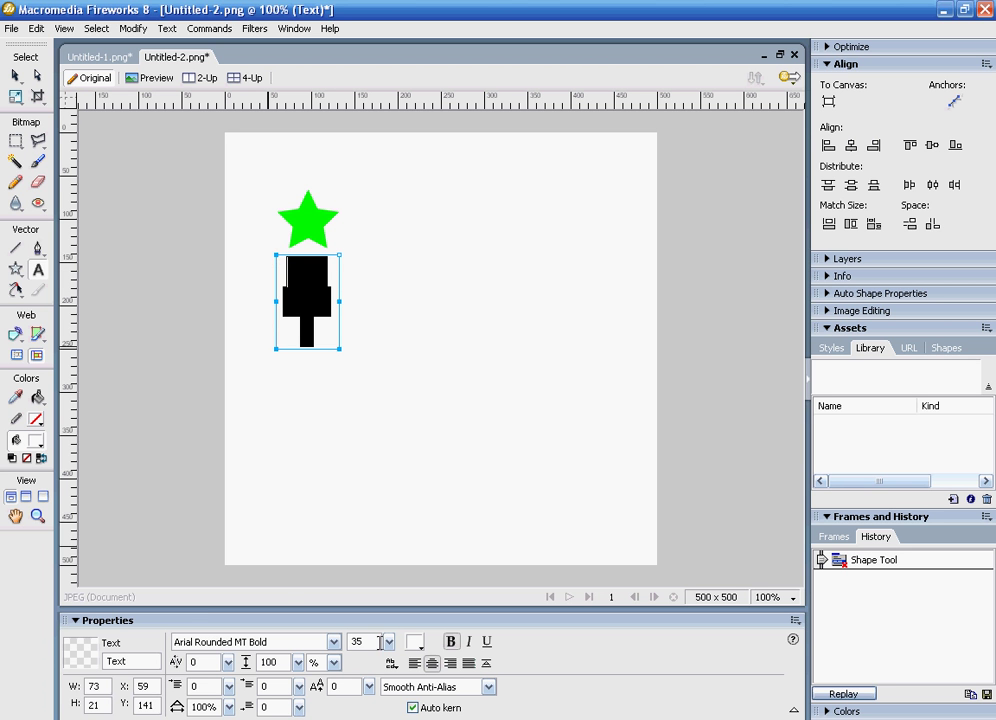
left_click(414, 642)
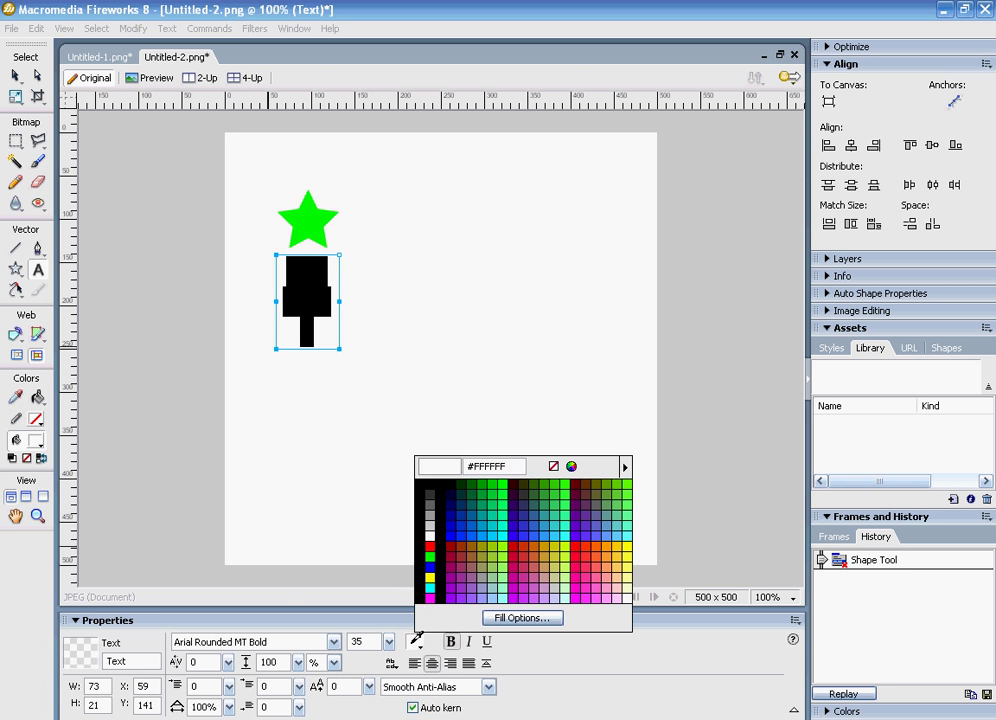
left_click(430, 503)
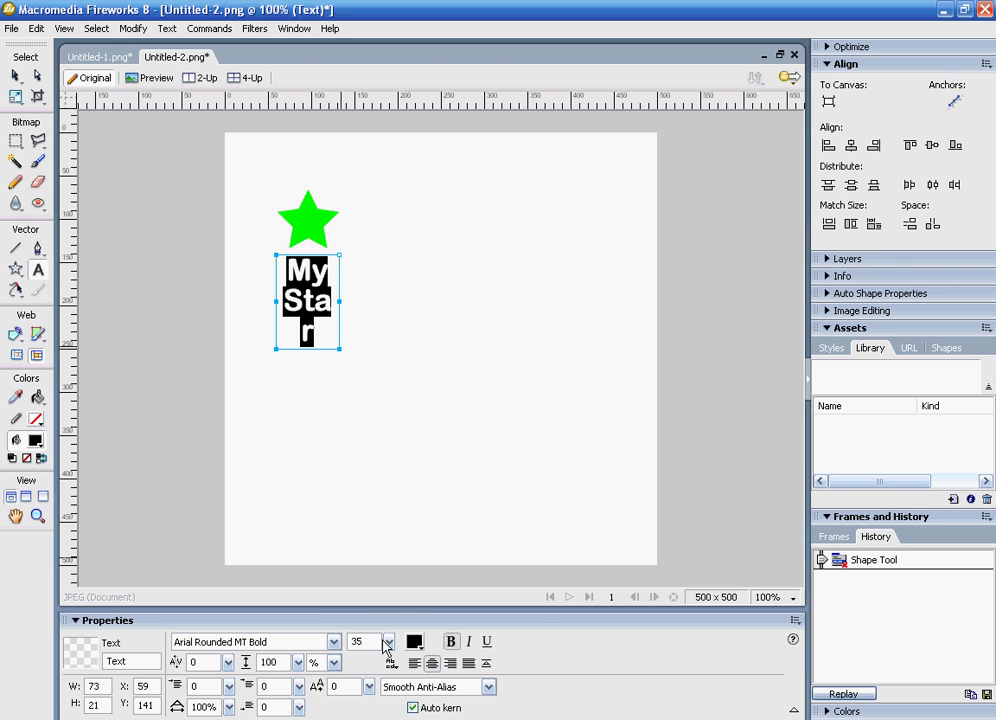
left_click_drag(390, 645, 393, 655)
key("Escape")
left_click(404, 244)
left_click(15, 75)
left_click(305, 262)
Convert the selected star and My Star text into a Button symbol named 'Star Button'
left_click(306, 230, "shift")
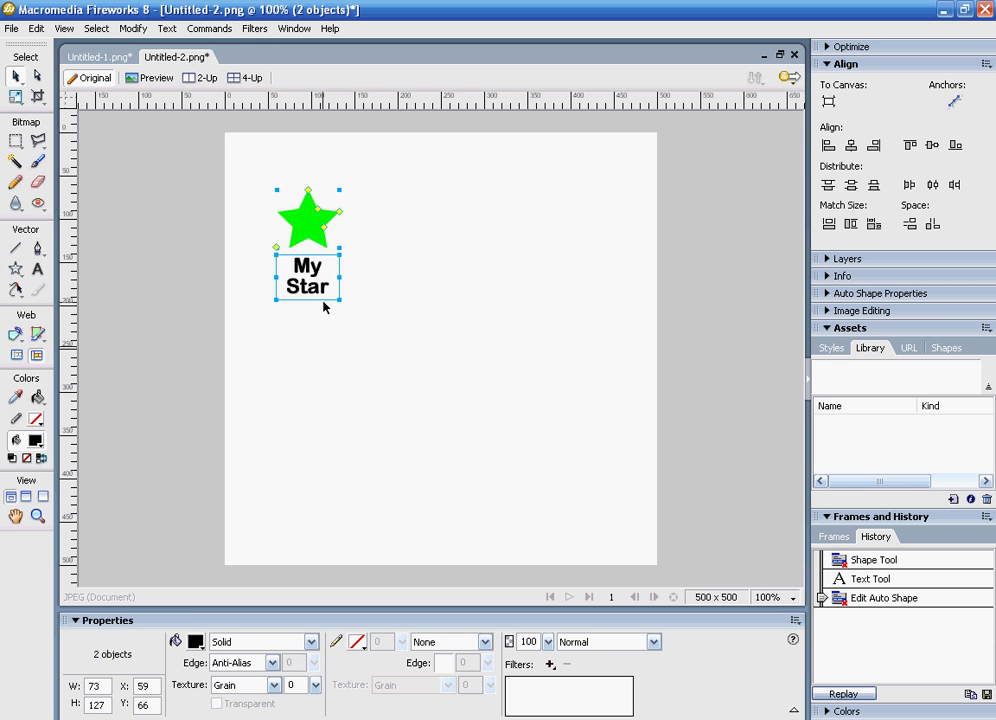
left_click(137, 31)
mouse_move(262, 83)
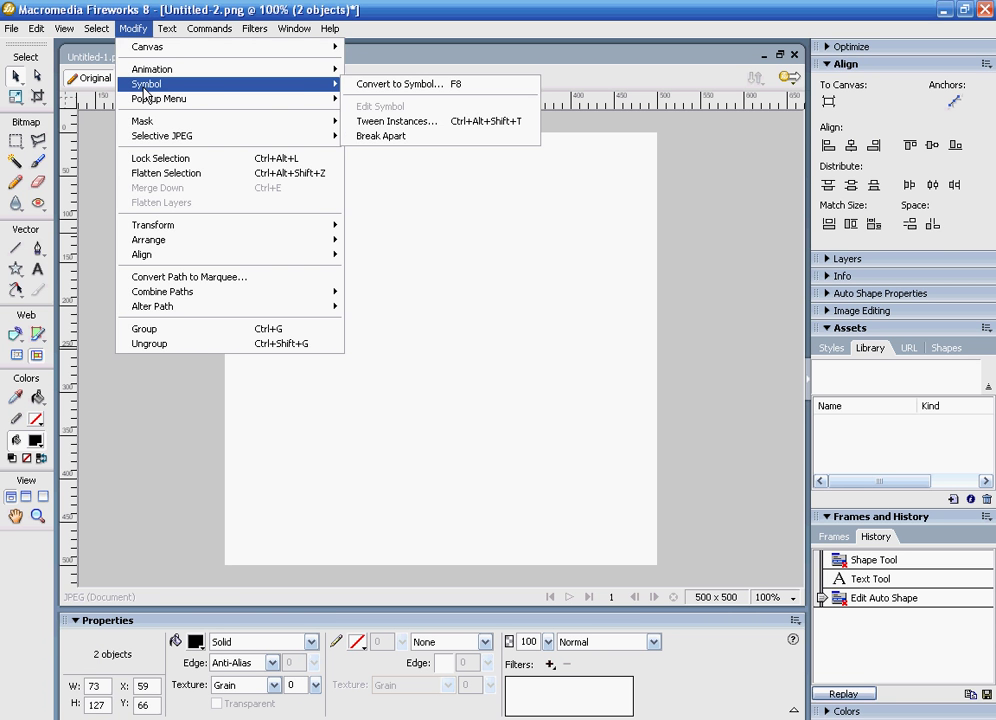
left_click(377, 86)
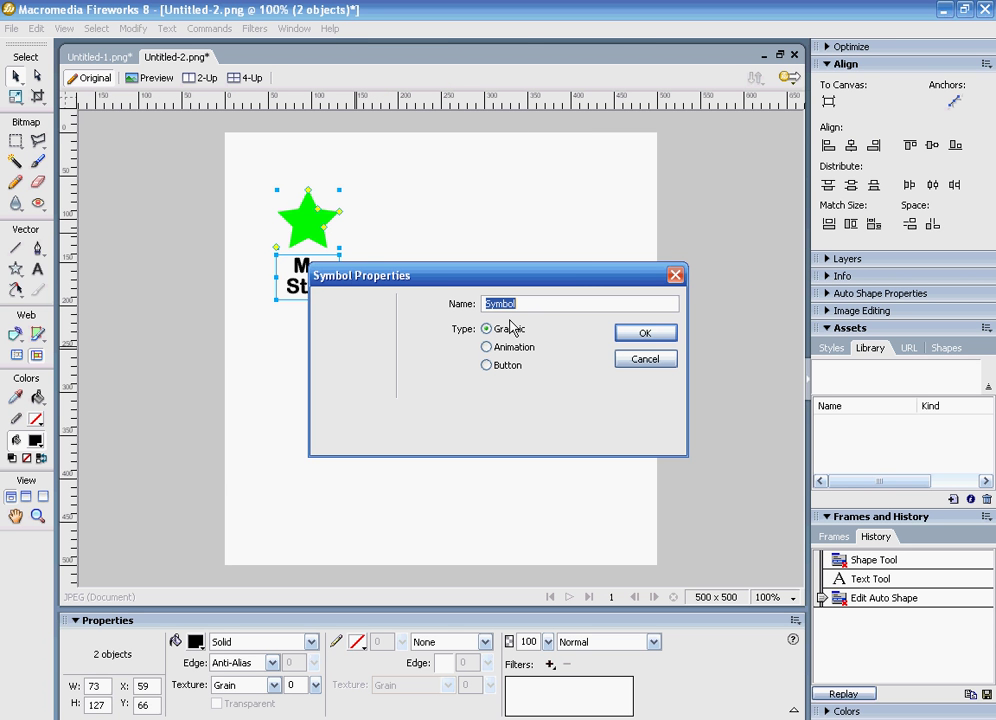
left_click(487, 367)
type("Star Button")
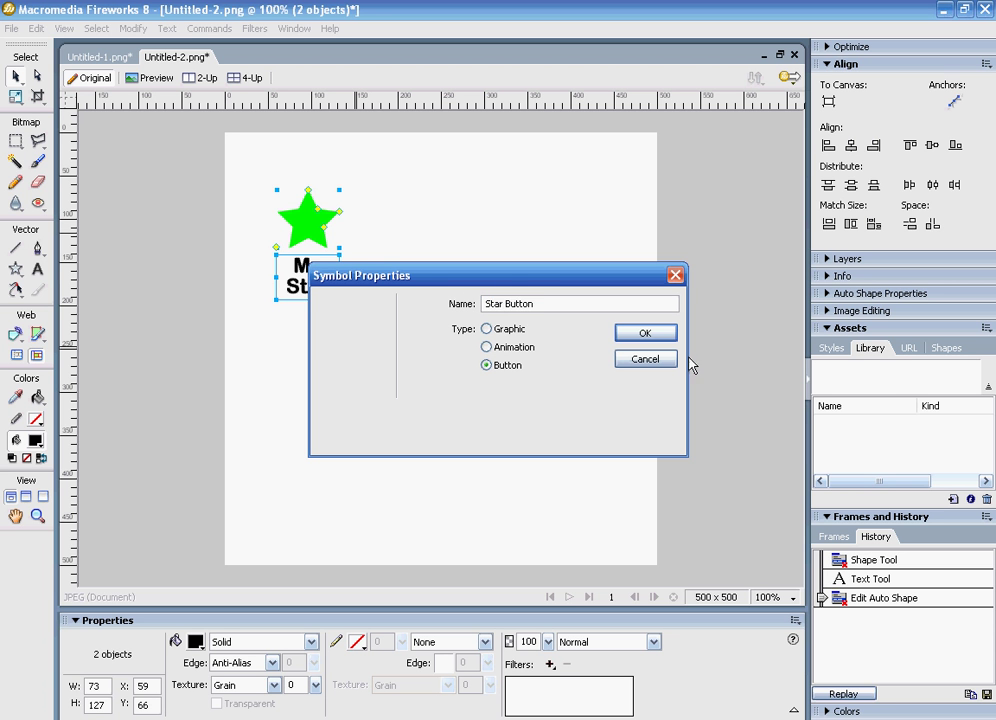
left_click(655, 333)
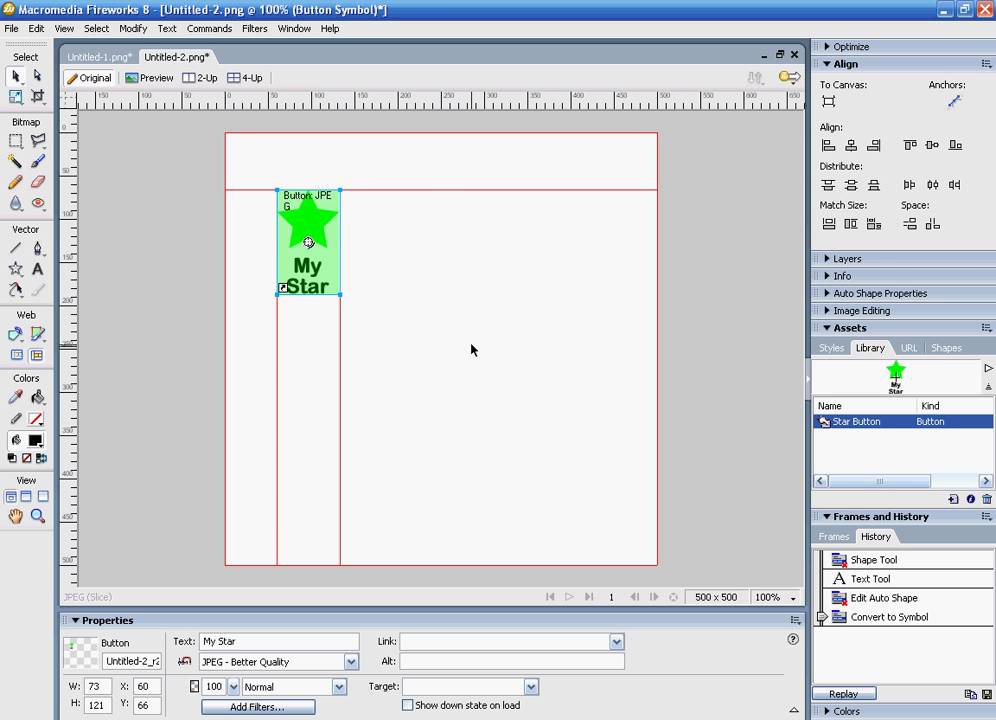
left_click(140, 79)
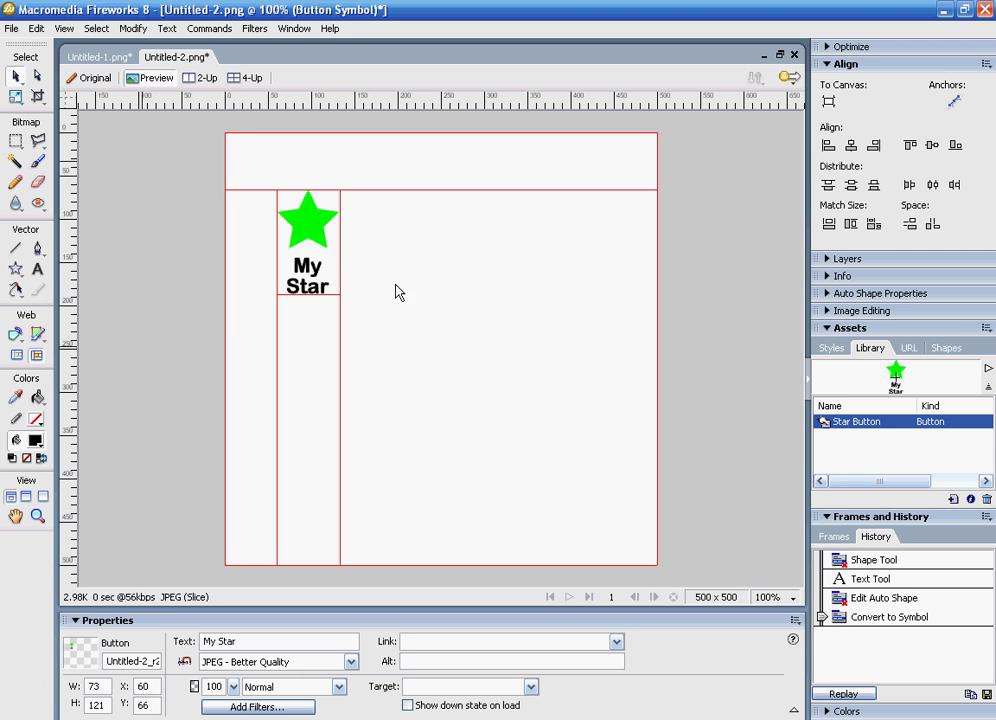
left_click(92, 80)
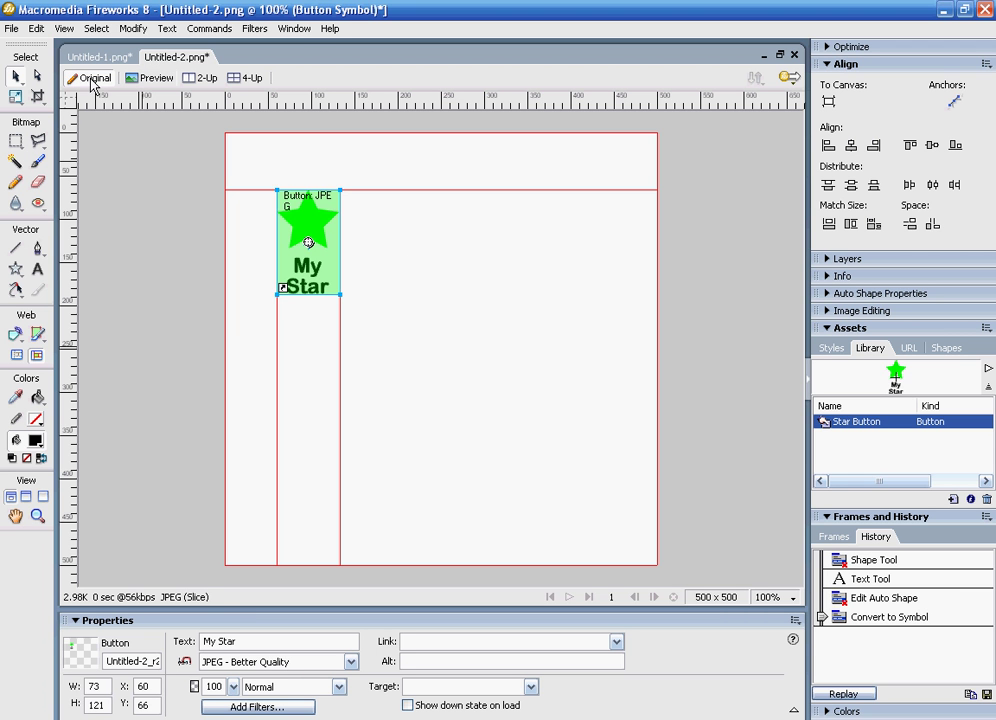
In the Star Button symbol, copy the Up state graphic into the Over state
double_click(325, 222)
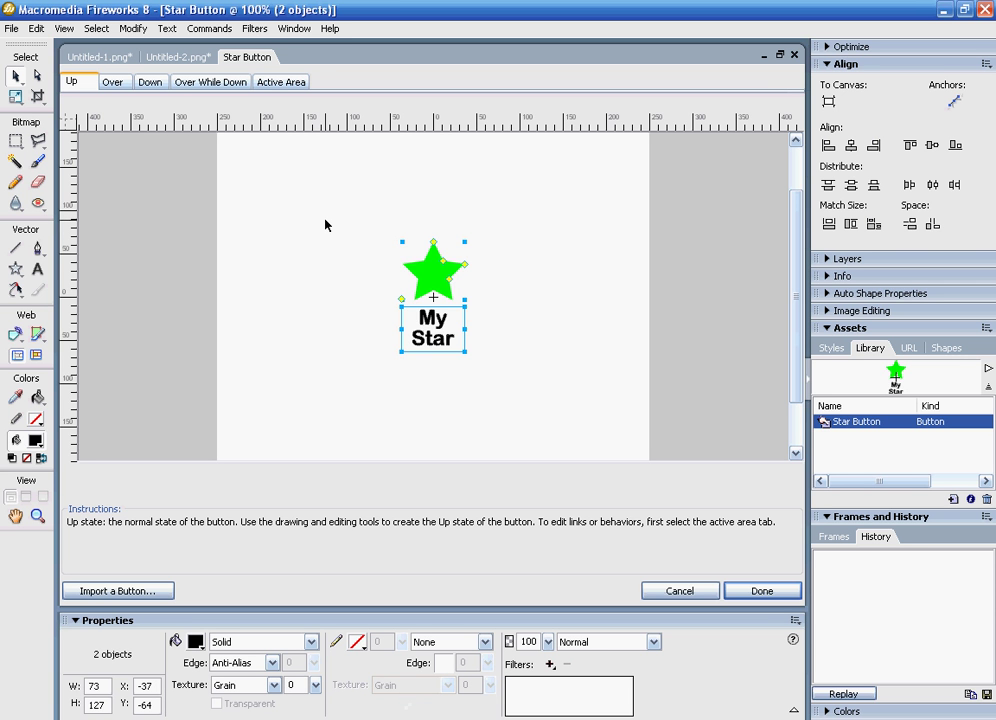
left_click(113, 86)
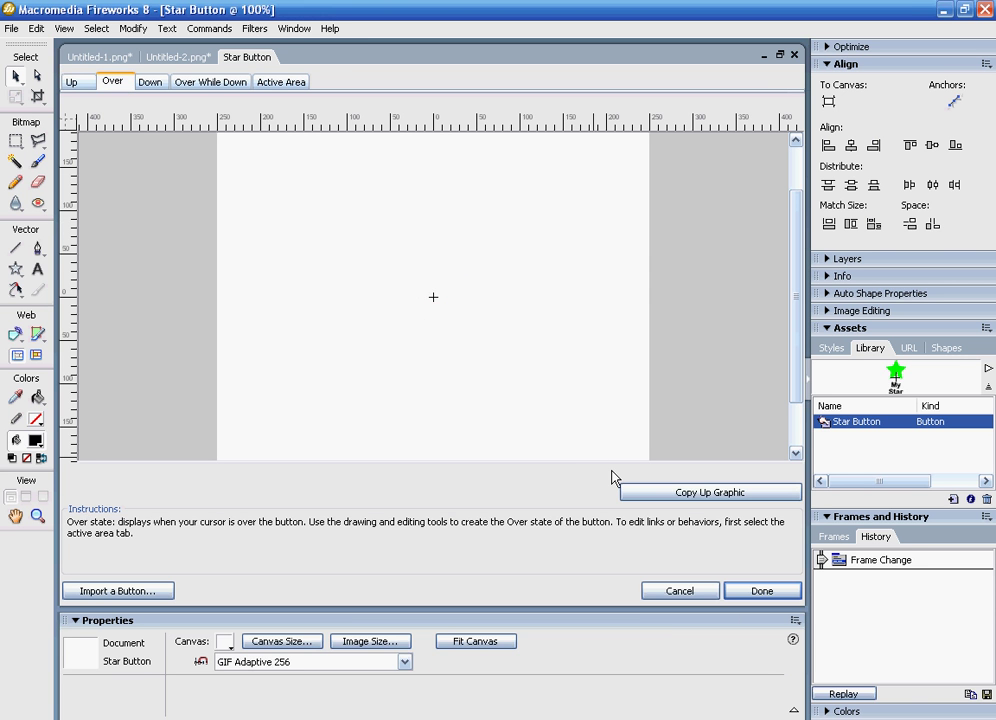
left_click(645, 500)
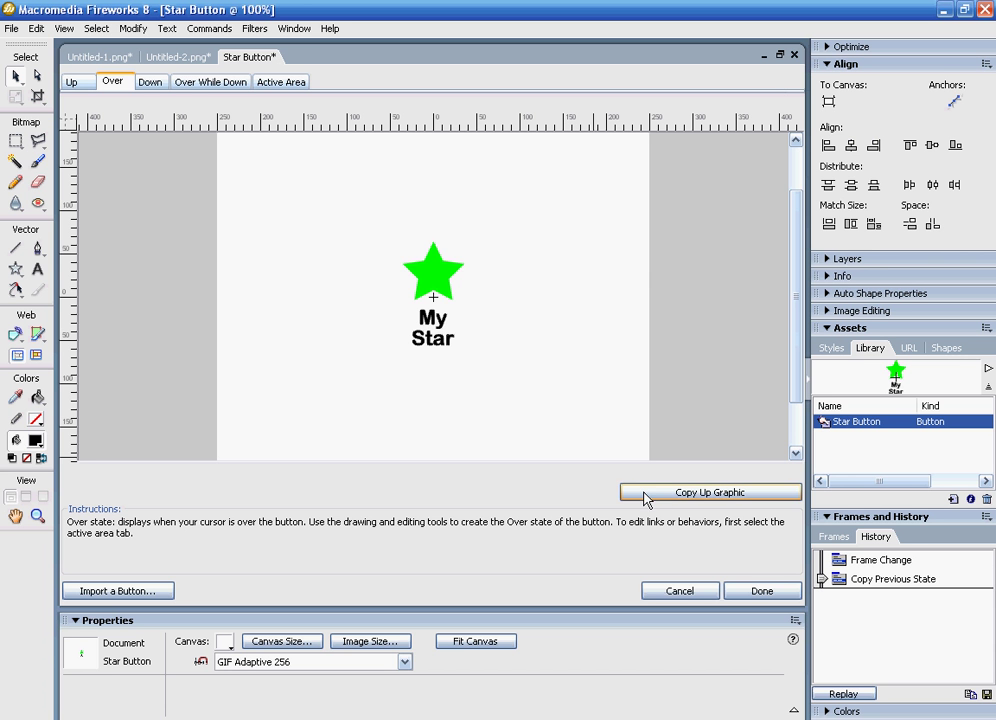
Fill the Over-state star blue (#0033CC) and finish editing the button
left_click(445, 280)
left_click(445, 280)
left_click(196, 638)
left_click(240, 553)
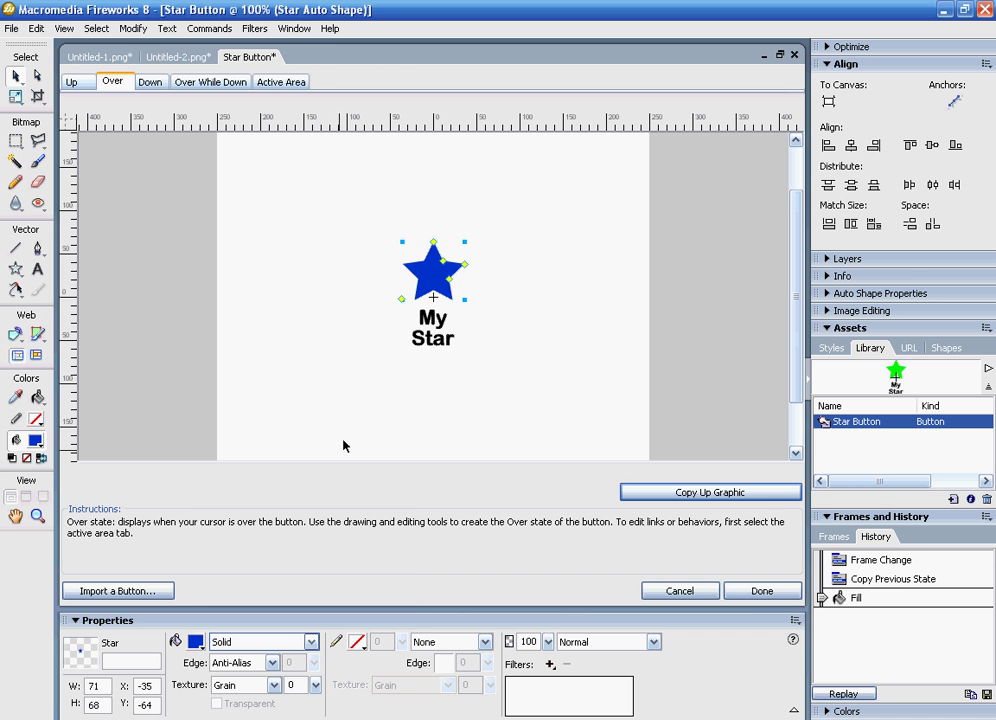
left_click(748, 592)
left_click(165, 79)
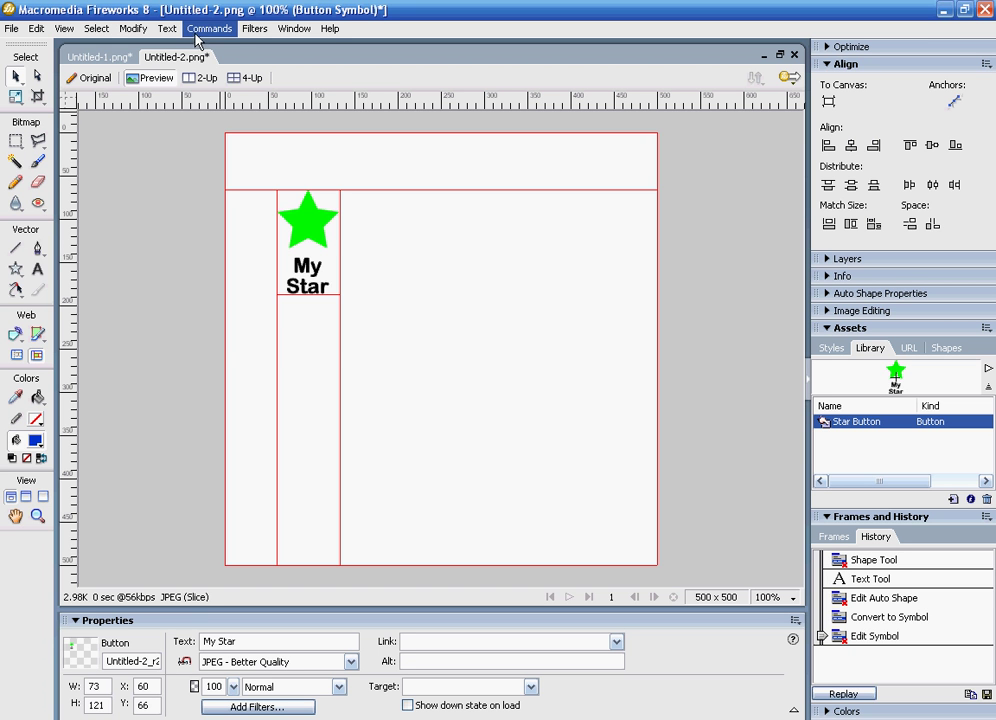
left_click(124, 34)
mouse_move(185, 82)
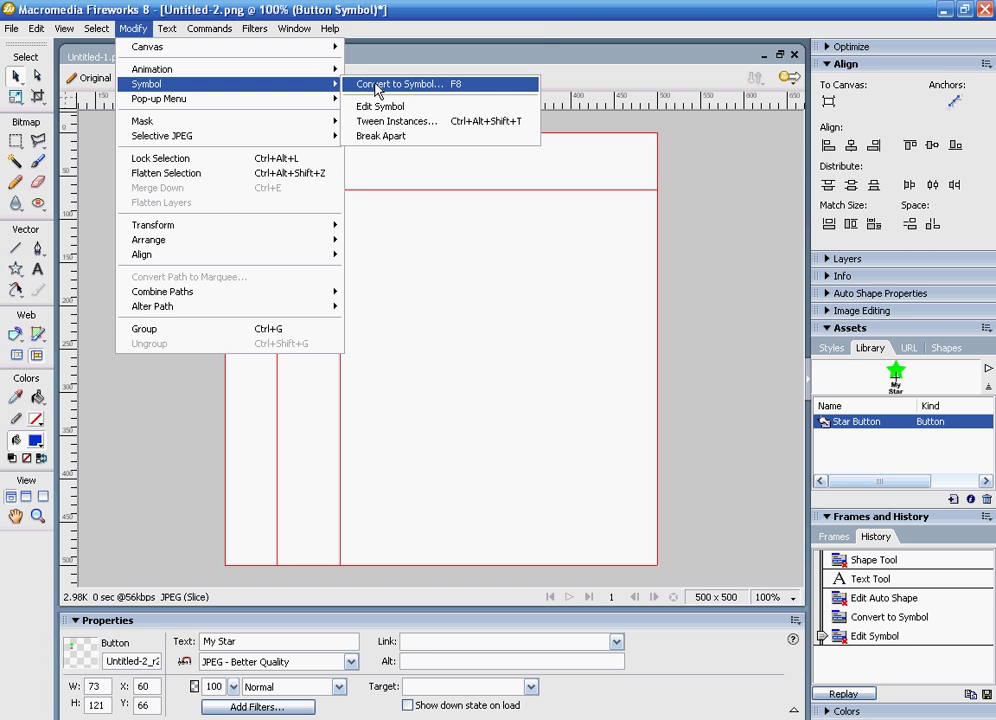
double_click(455, 318)
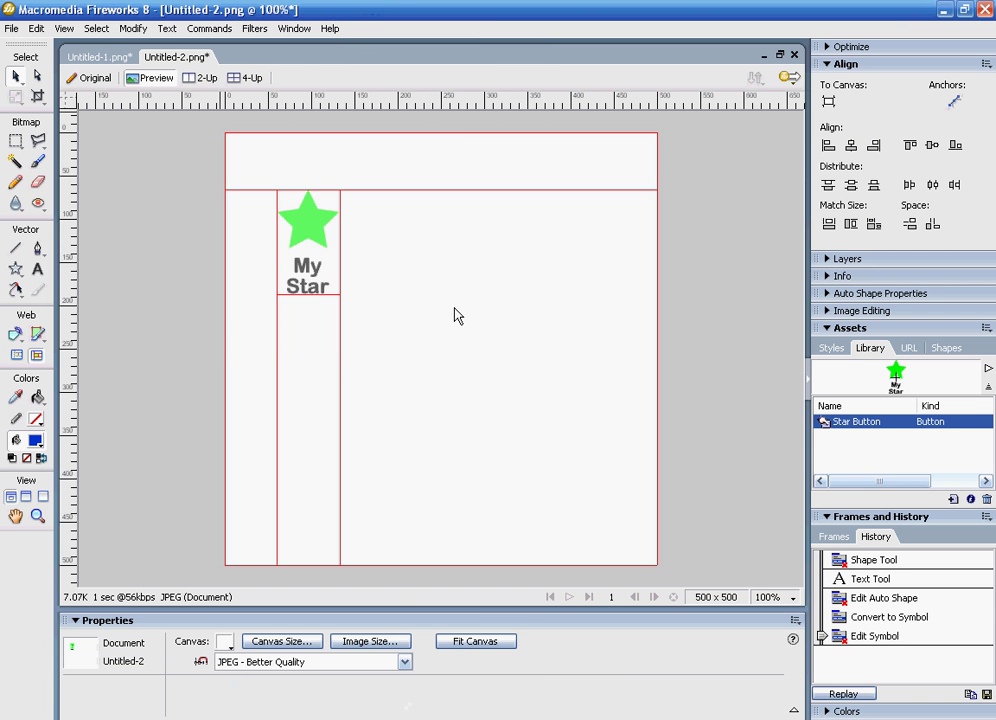